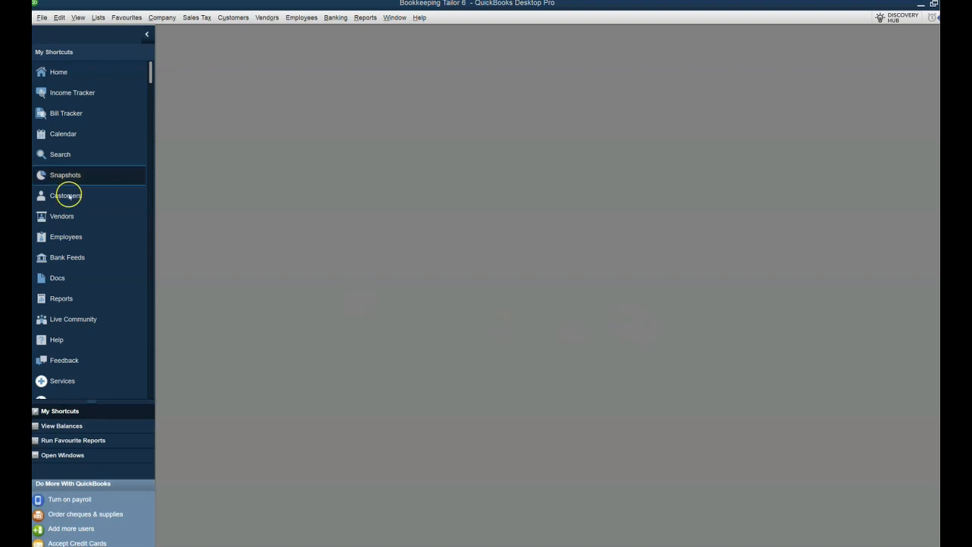
Open the Enter Bills window from the home page and maximize it.
{"action": "left_click", "coordinate": [67, 73]}
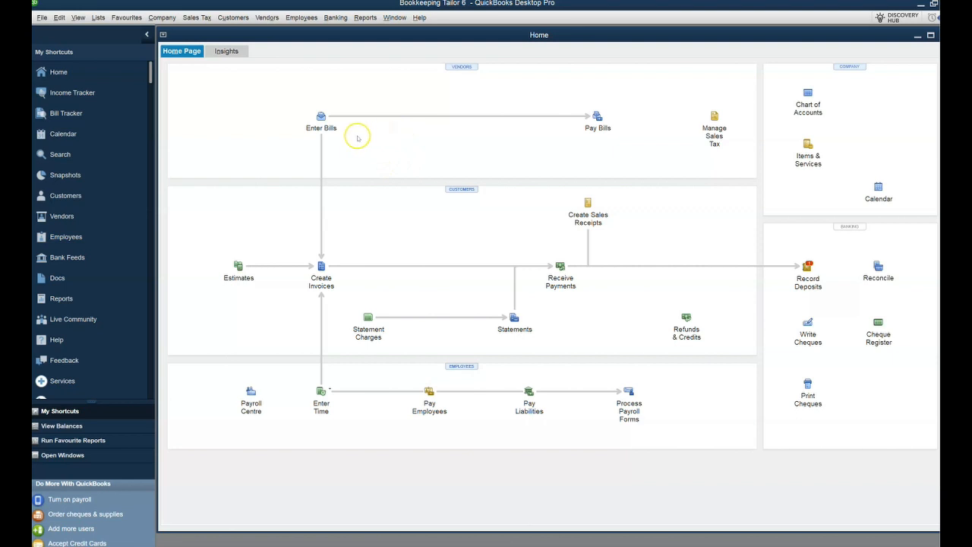
{"action": "left_click", "coordinate": [322, 119]}
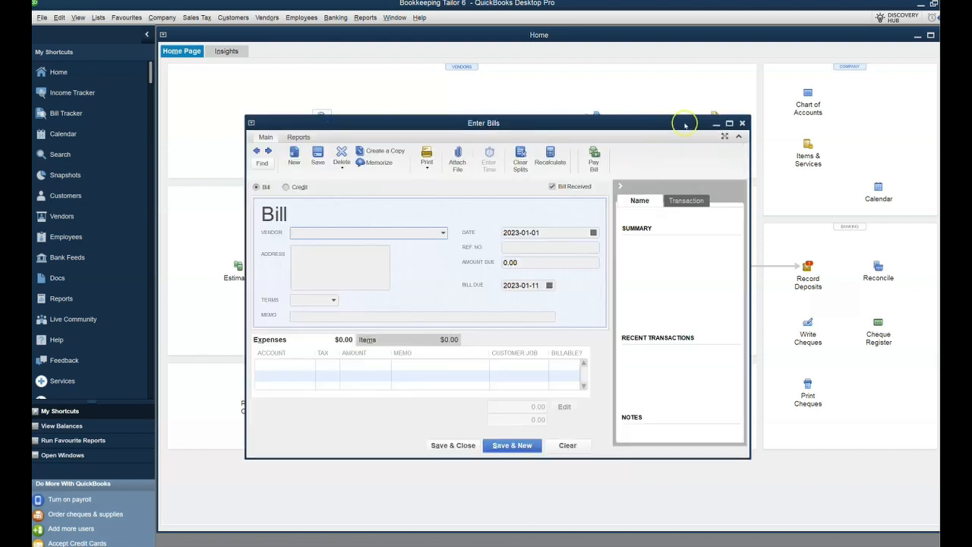
{"action": "left_click", "coordinate": [730, 123]}
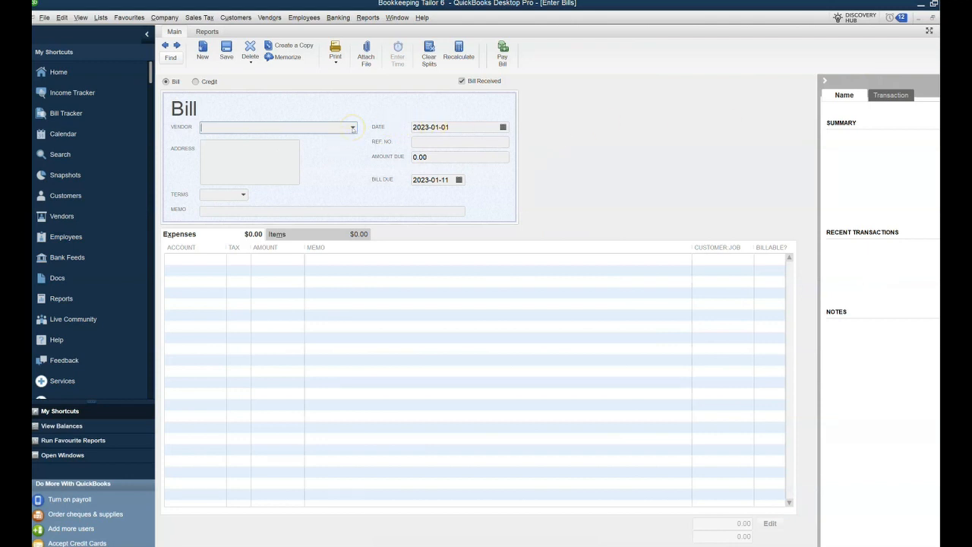
{"action": "left_click", "coordinate": [353, 127]}
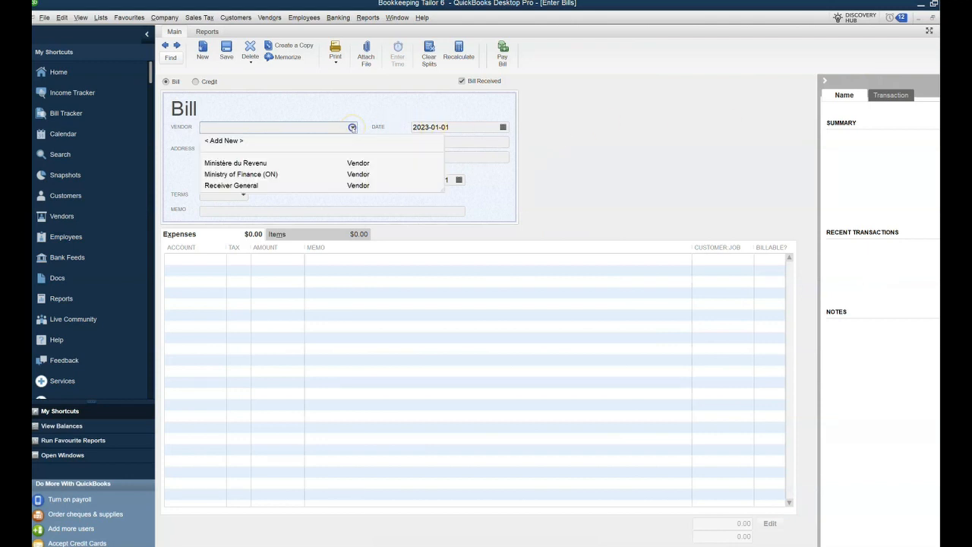
{"action": "left_click", "coordinate": [225, 141]}
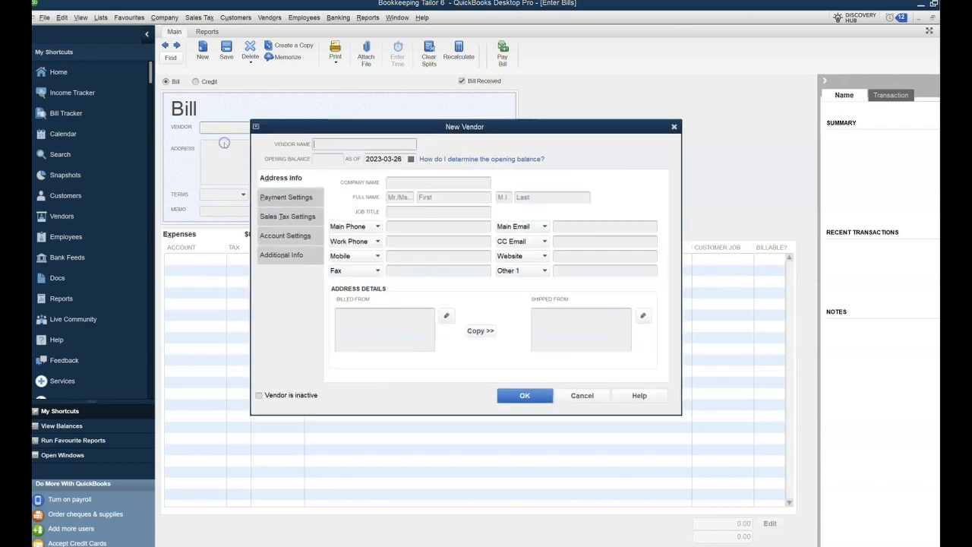
{"action": "left_click", "coordinate": [440, 183]}
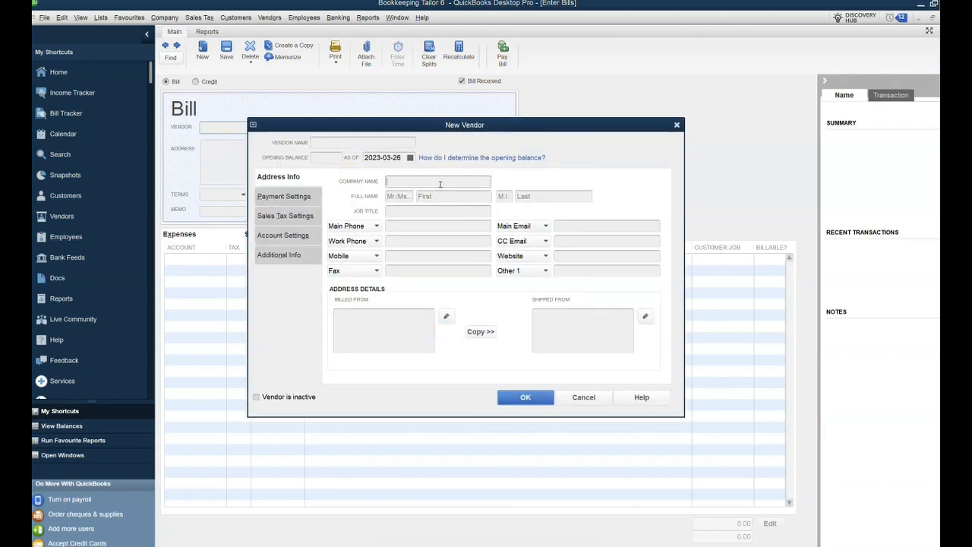
{"action": "type", "text": "Staples Canada"}
{"action": "key", "text": "Tab"}
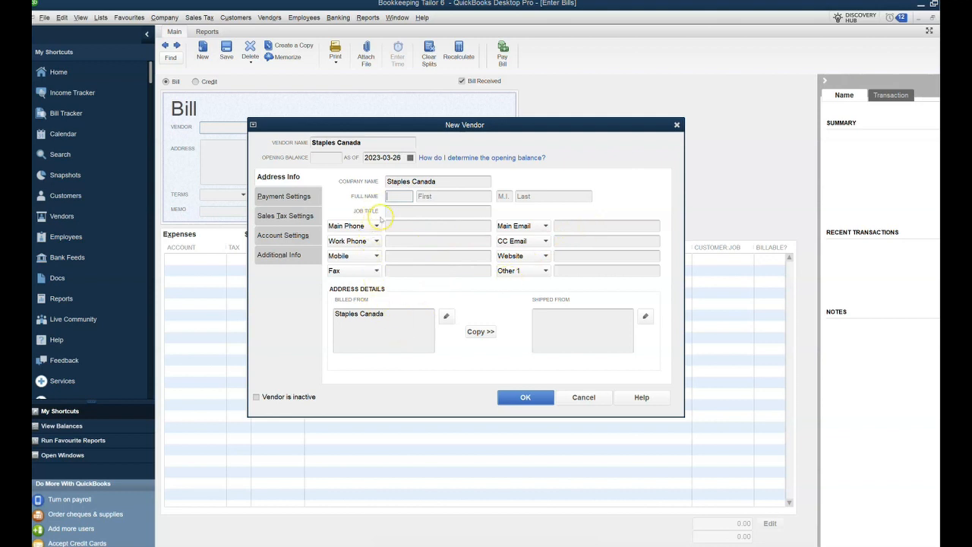
{"action": "left_click", "coordinate": [292, 216]}
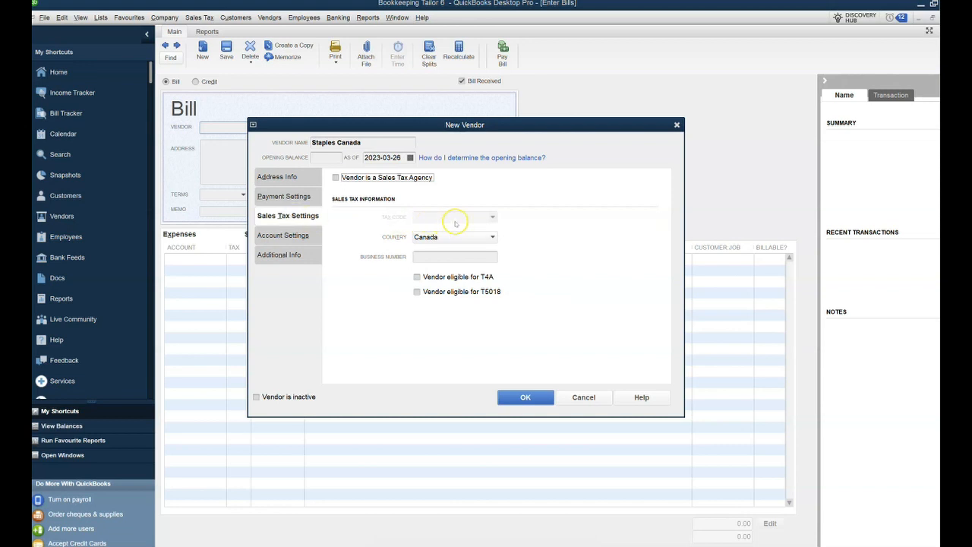
{"action": "left_click", "coordinate": [492, 222]}
{"action": "left_click", "coordinate": [583, 398]}
Turn on Use Vendor Tax Codes in the company sales tax preferences.
{"action": "left_click", "coordinate": [825, 82]}
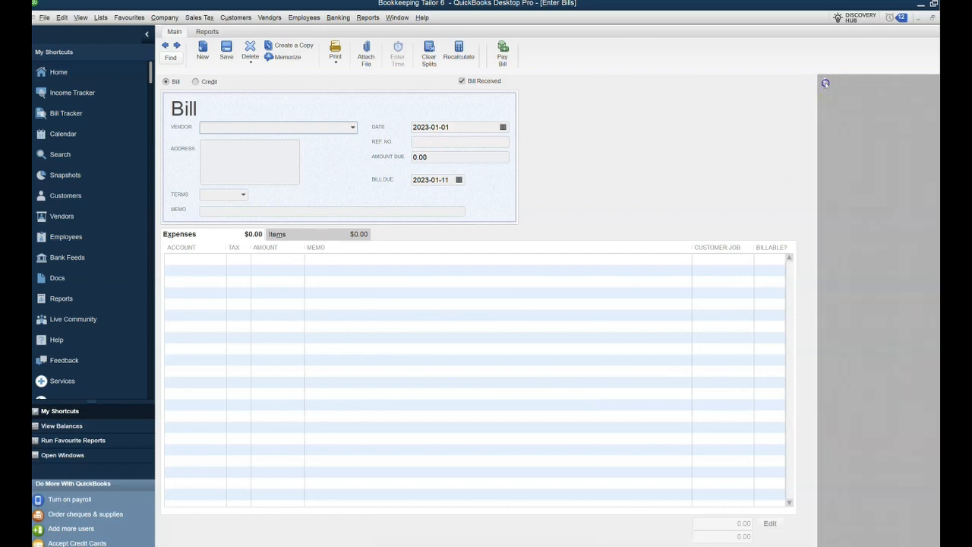
{"action": "left_click", "coordinate": [63, 18]}
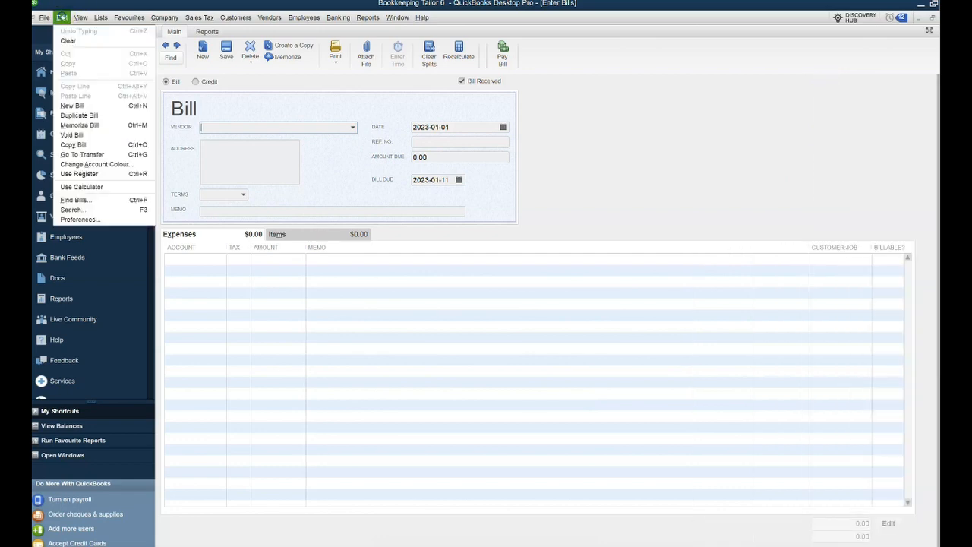
{"action": "left_click", "coordinate": [78, 219]}
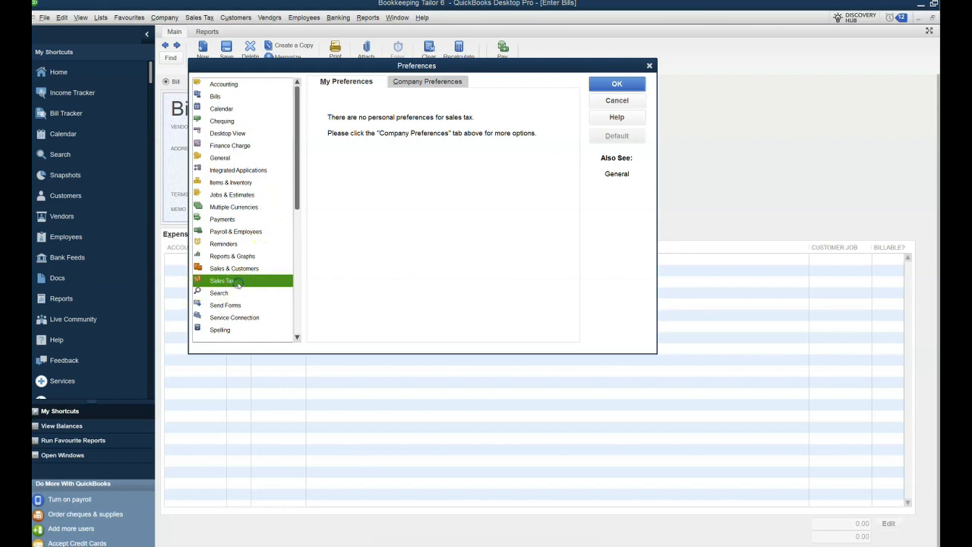
{"action": "left_click", "coordinate": [444, 82]}
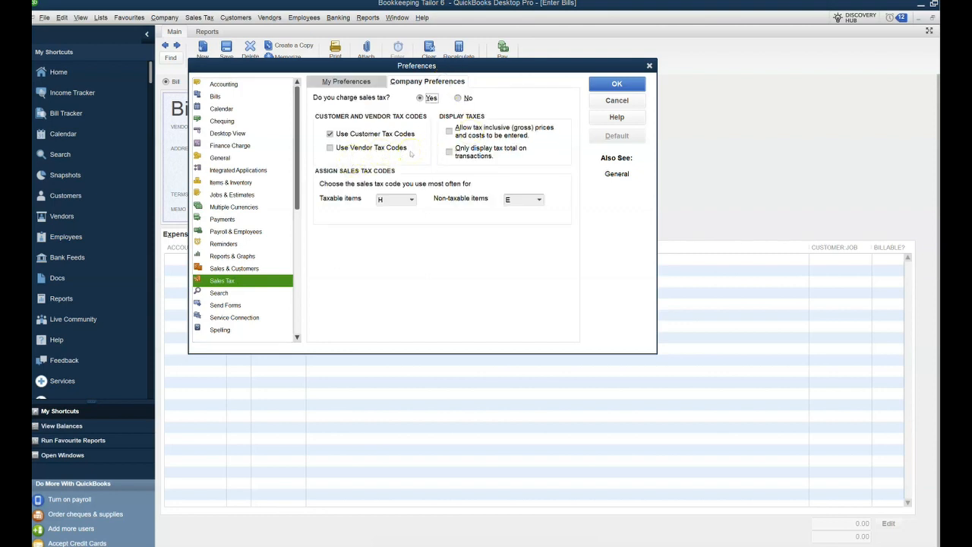
{"action": "left_click", "coordinate": [330, 148]}
{"action": "left_click", "coordinate": [617, 84]}
{"action": "left_click", "coordinate": [490, 176]}
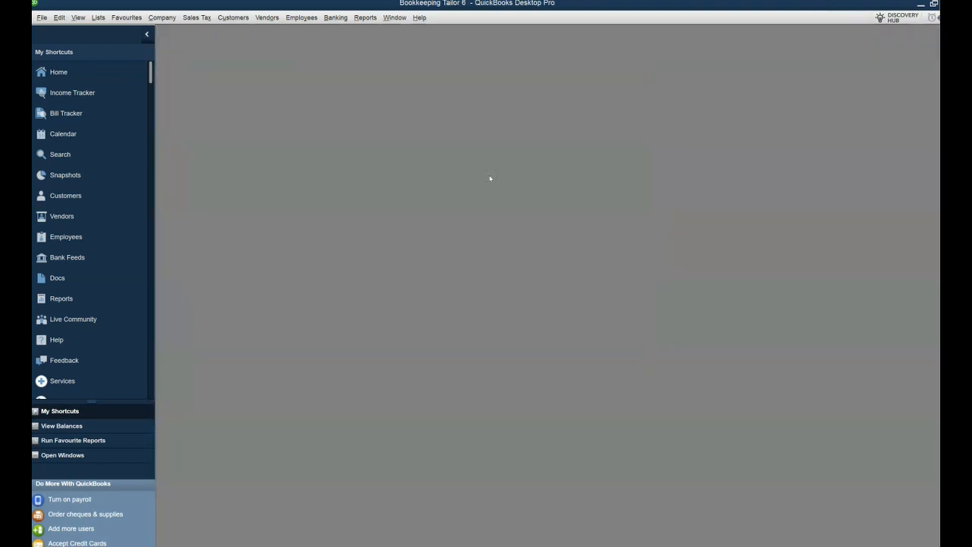
Reopen the Enter Bills window from the home page and maximize it.
{"action": "left_click", "coordinate": [59, 72]}
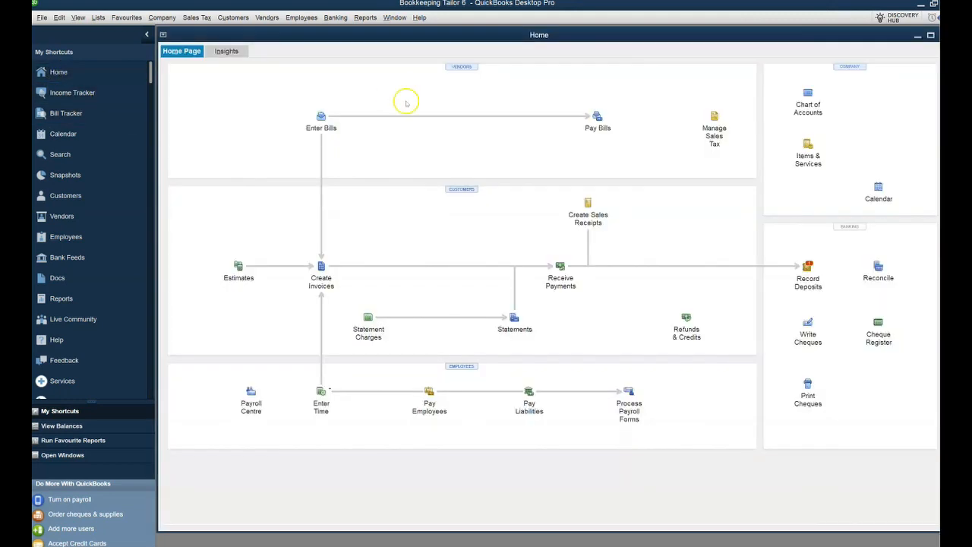
{"action": "left_click", "coordinate": [321, 122]}
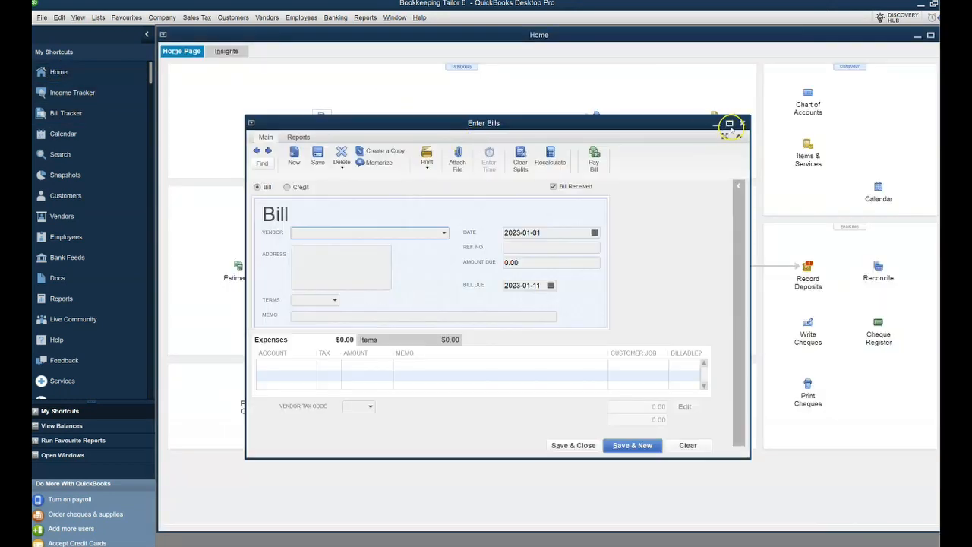
{"action": "left_click", "coordinate": [729, 123]}
Add a new vendor named Staples Canada with sales tax code H (HST (ON) Only).
{"action": "left_click", "coordinate": [346, 123]}
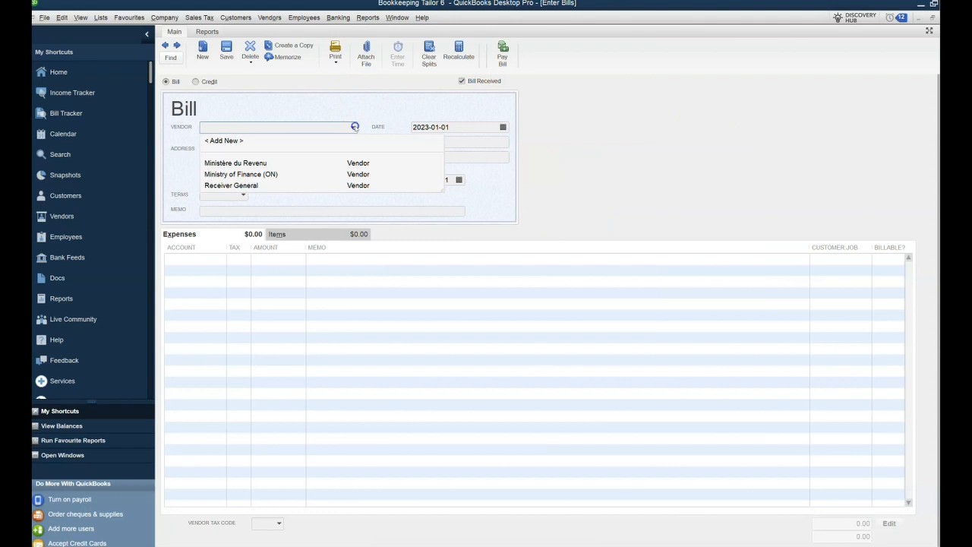
{"action": "left_click", "coordinate": [250, 148]}
{"action": "left_click", "coordinate": [262, 127]}
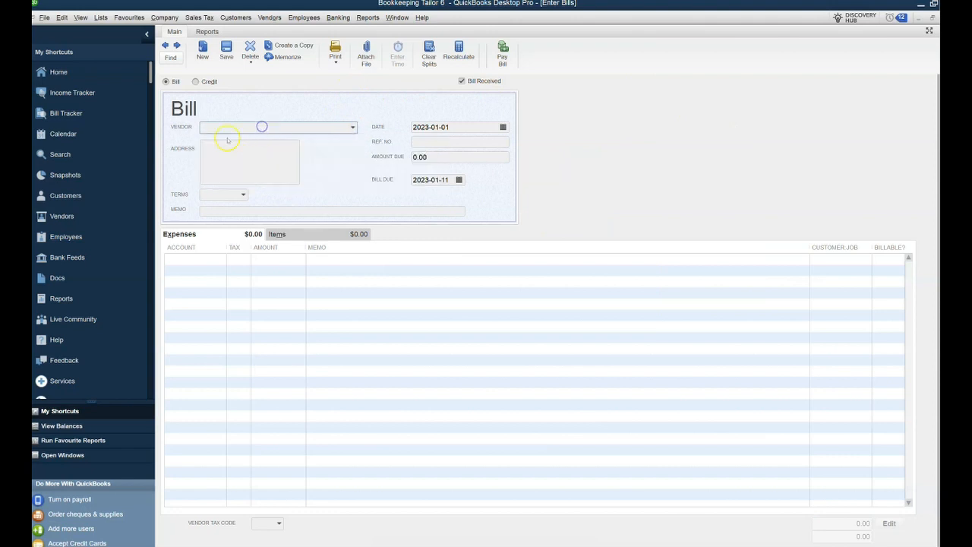
{"action": "left_click", "coordinate": [215, 139]}
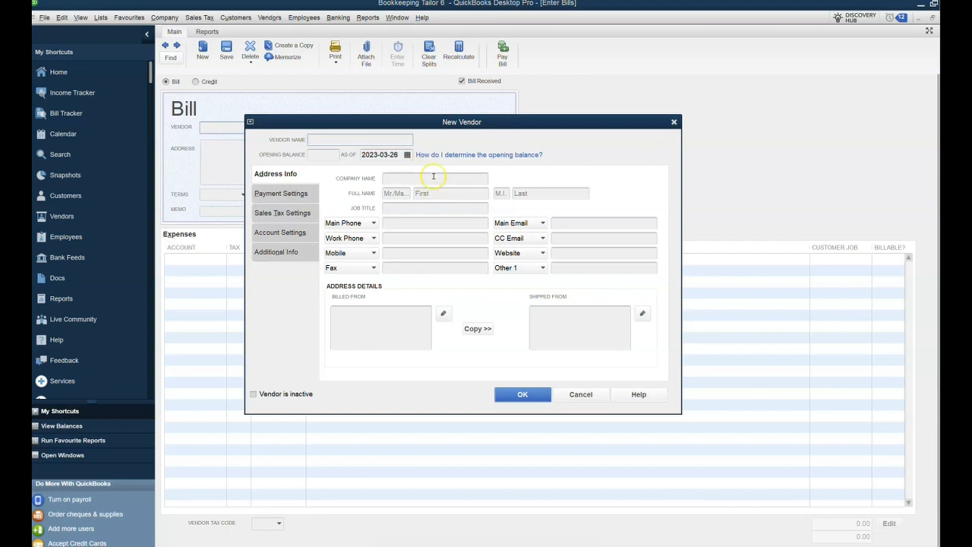
{"action": "left_click", "coordinate": [434, 177]}
{"action": "type", "text": "Sta"}
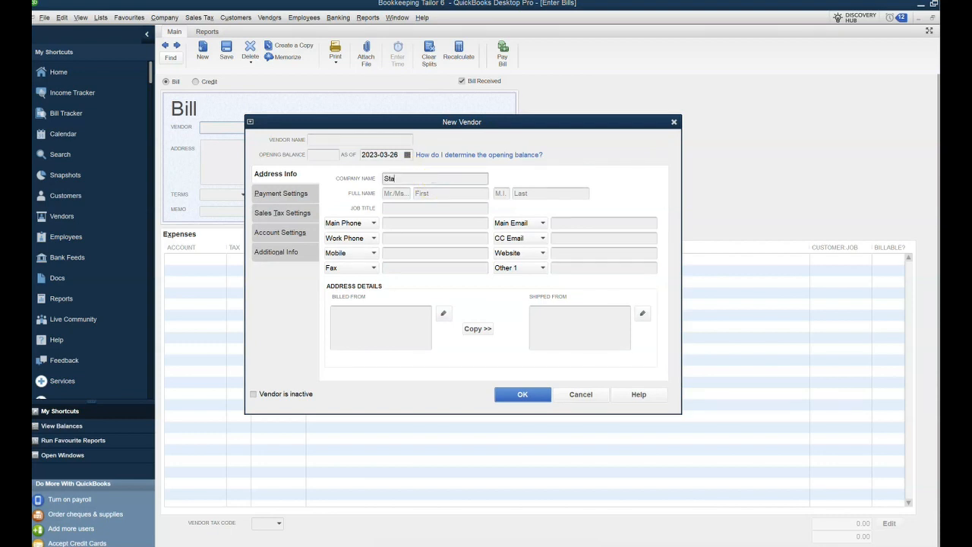
{"action": "type", "text": "ples Canada"}
{"action": "left_click", "coordinate": [287, 194]}
{"action": "left_click", "coordinate": [286, 213]}
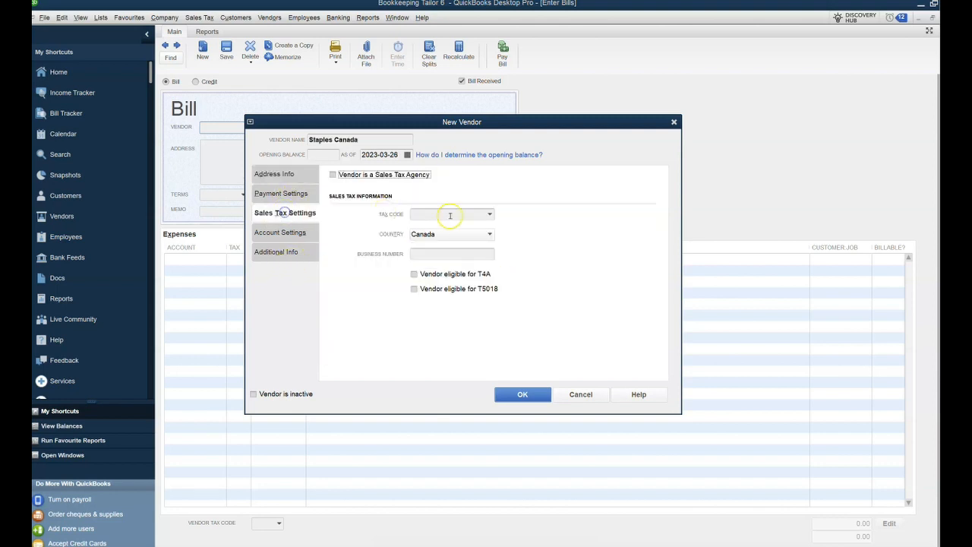
{"action": "left_click", "coordinate": [488, 214]}
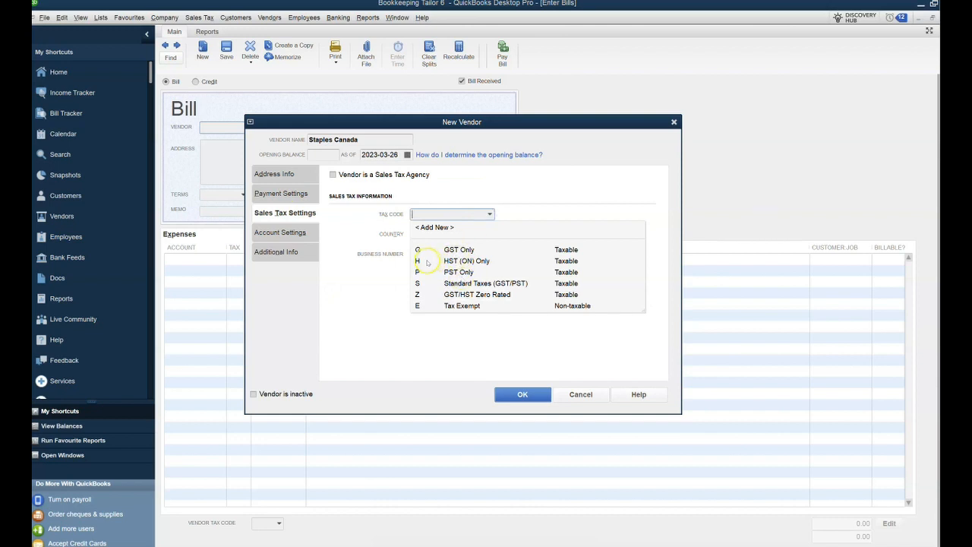
{"action": "left_click", "coordinate": [427, 261]}
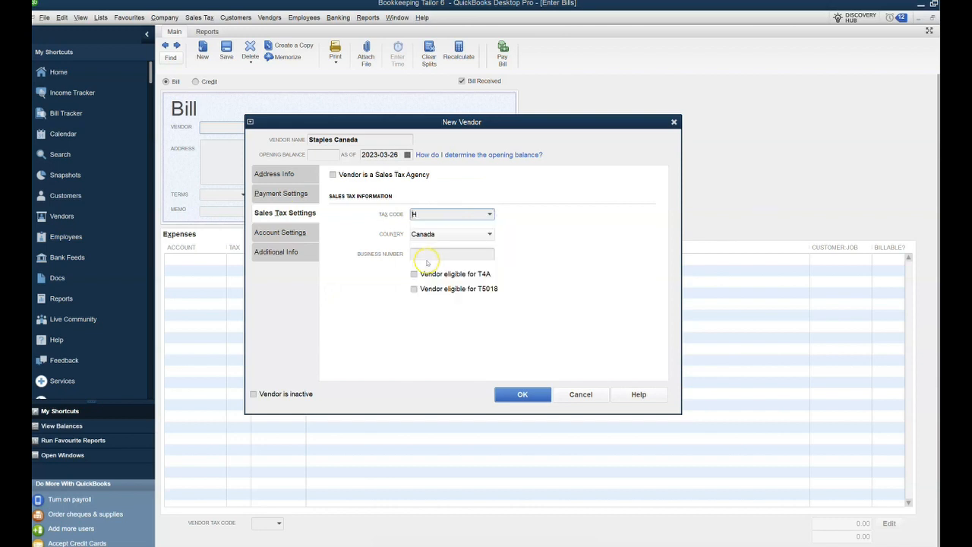
{"action": "left_click", "coordinate": [524, 394]}
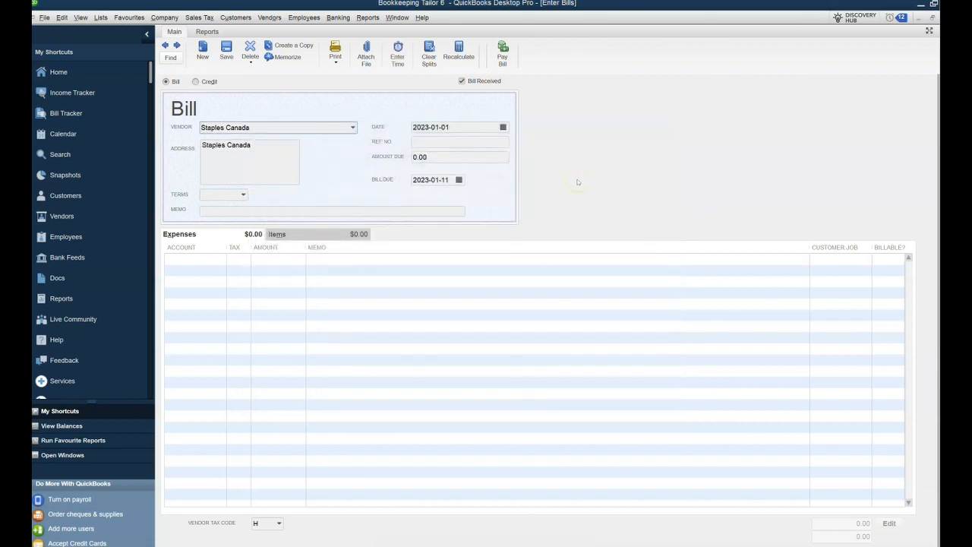
Set the bill's reference number to Inv/2023/001.
{"action": "key", "text": "Tab"}
{"action": "key", "text": "Tab"}
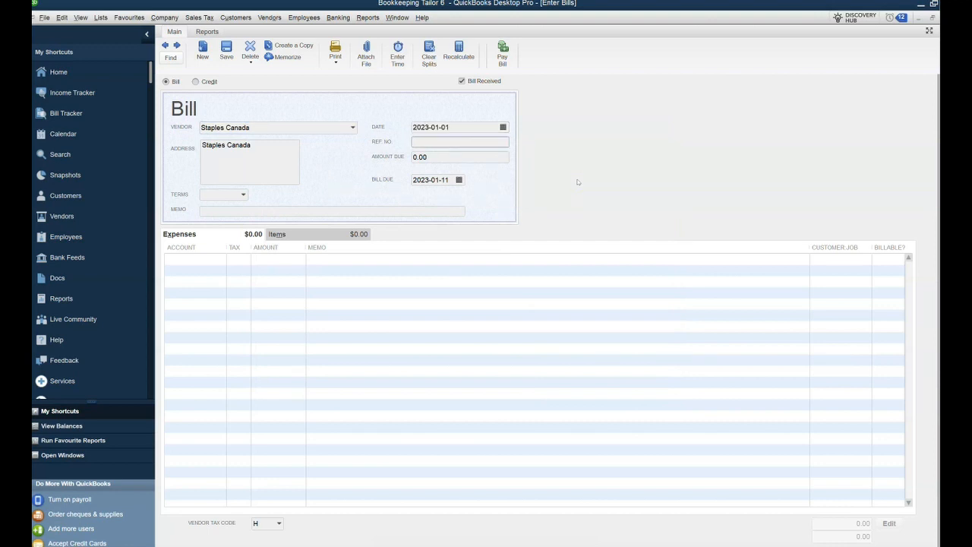
{"action": "type", "text": "Inv/2023/001"}
{"action": "key", "text": "Tab"}
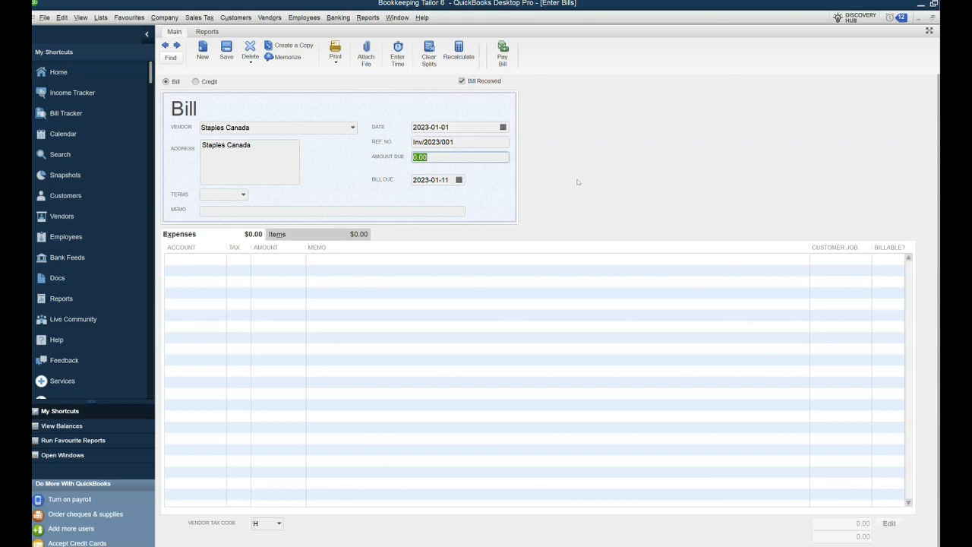
Enter an amount due of 226 and the memo Stationery on the bill.
{"action": "type", "text": "226"}
{"action": "key", "text": "Tab"}
{"action": "key", "text": "Tab"}
{"action": "key", "text": "Tab"}
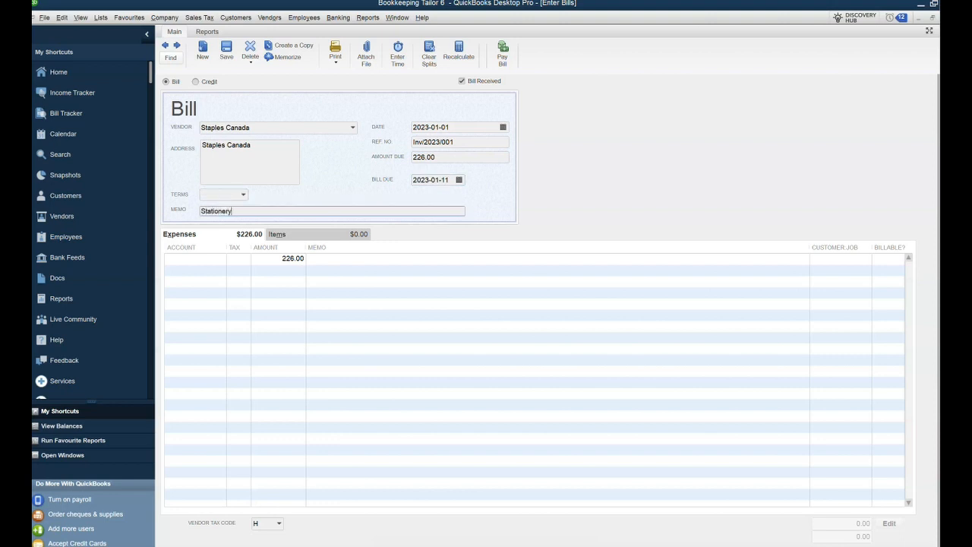
{"action": "key", "text": "Tab"}
Assign the expense line to the Office Supplies account and save and close the bill.
{"action": "type", "text": "Of"}
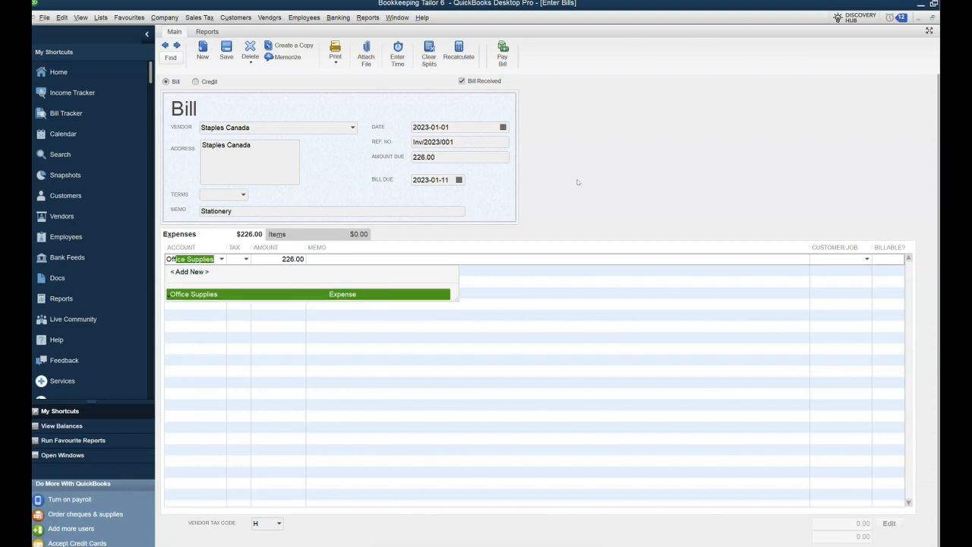
{"action": "key", "text": "Tab"}
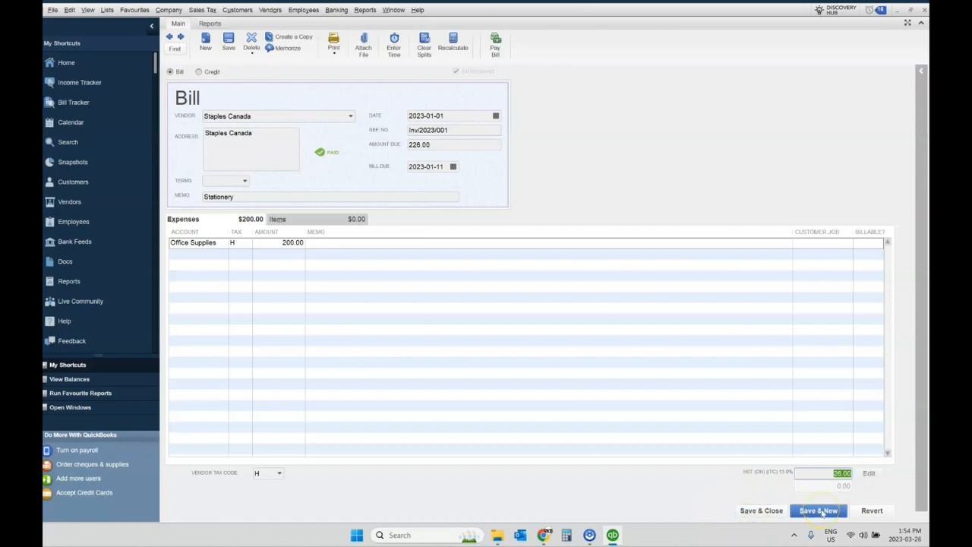
{"action": "left_click", "coordinate": [761, 511]}
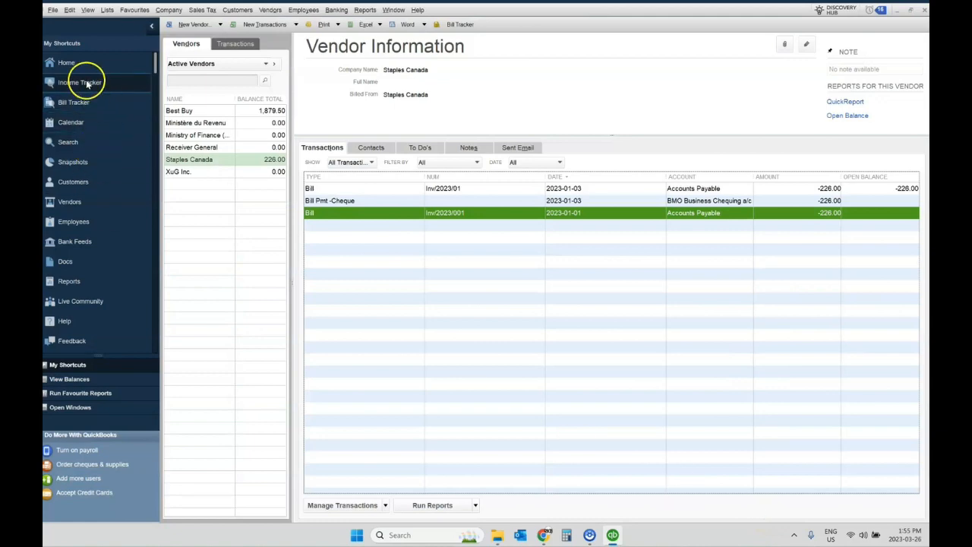
Pay the Staples Canada bill by cheque from BMO Business Chequing a/c.
{"action": "left_click", "coordinate": [66, 65]}
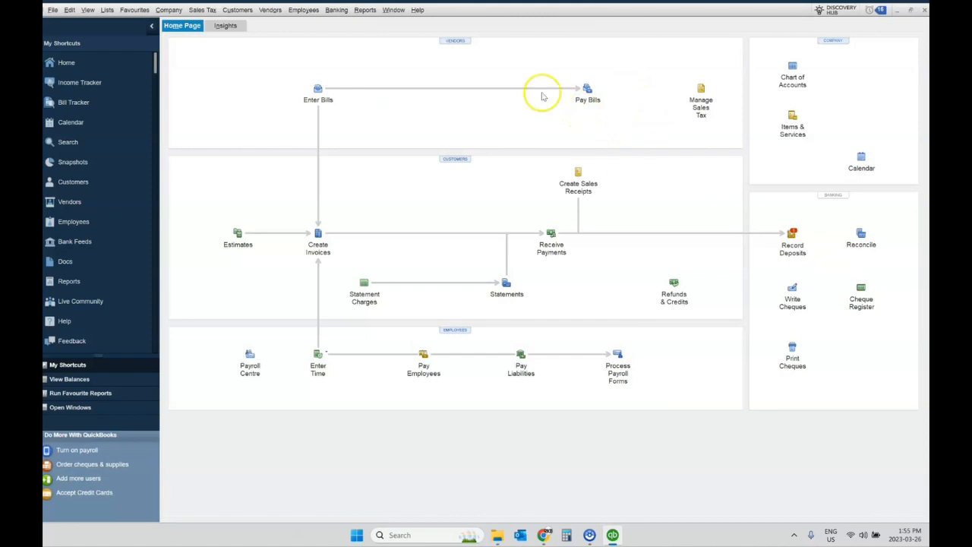
{"action": "left_click", "coordinate": [587, 104]}
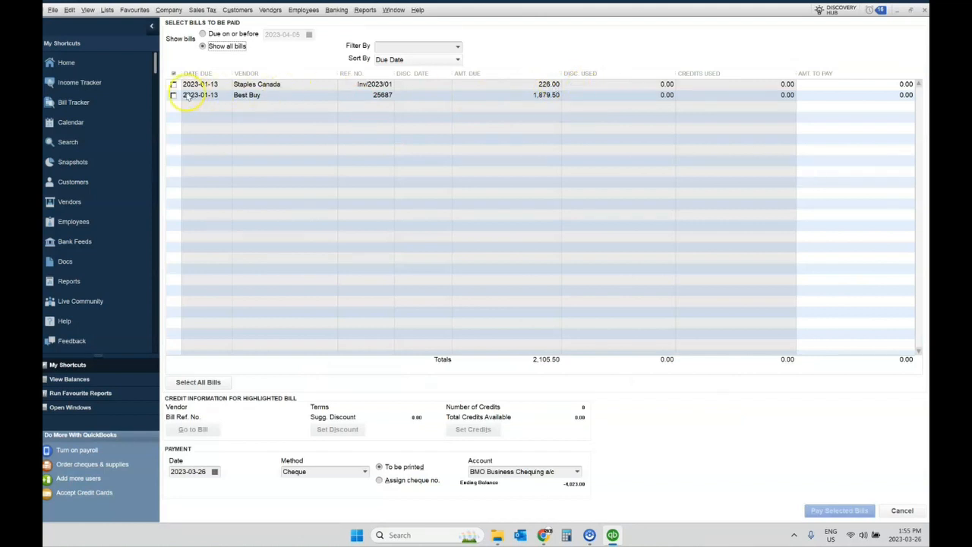
{"action": "left_click", "coordinate": [174, 84]}
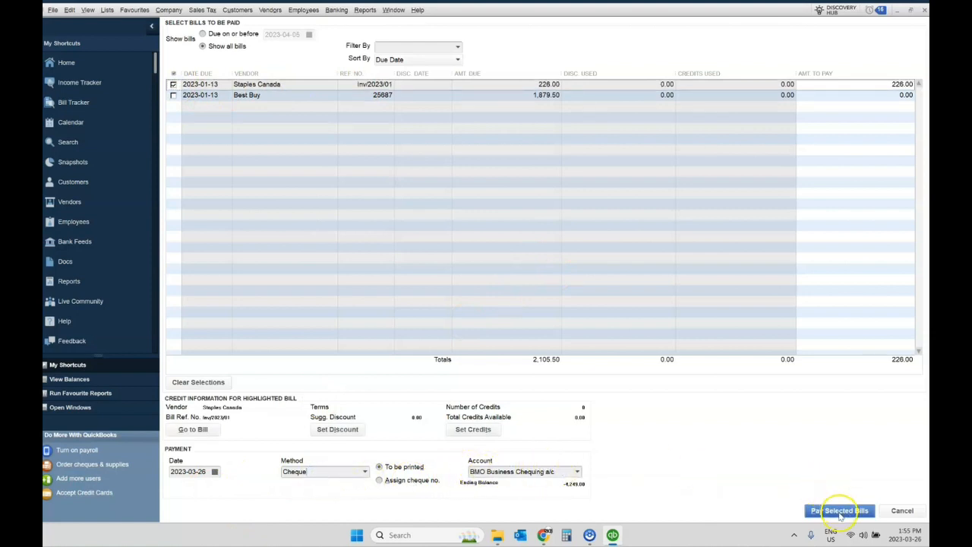
{"action": "left_click", "coordinate": [831, 512]}
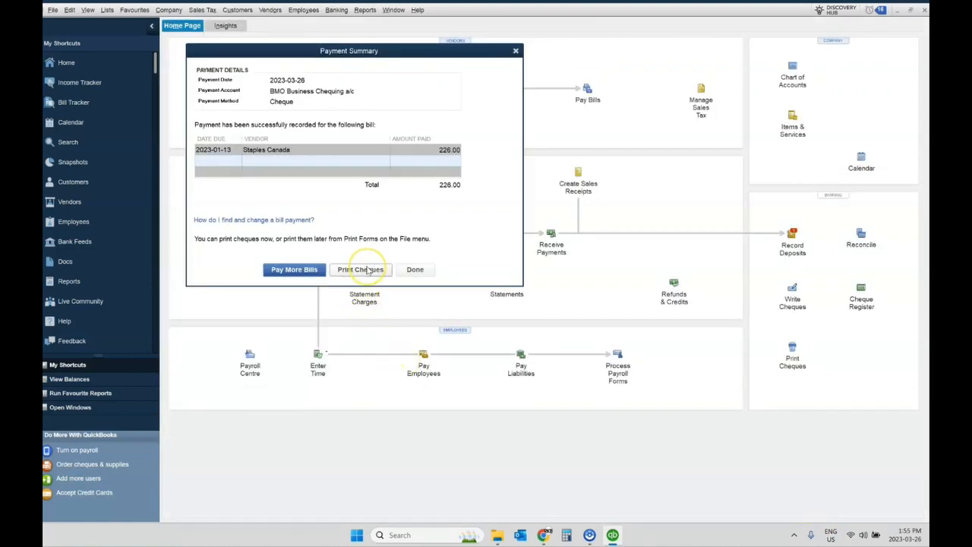
{"action": "left_click", "coordinate": [416, 271]}
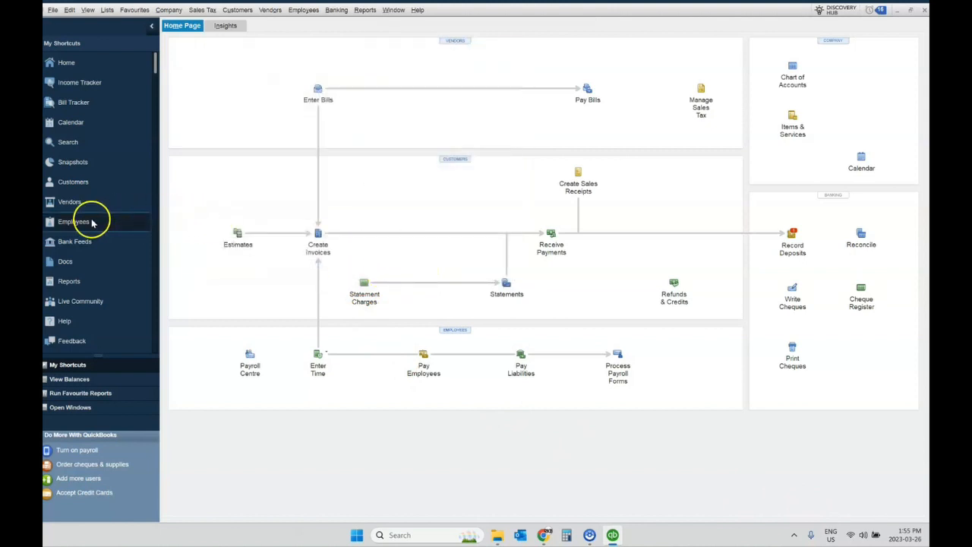
Review the Staples Canada vendor's transaction list.
{"action": "left_click", "coordinate": [76, 202]}
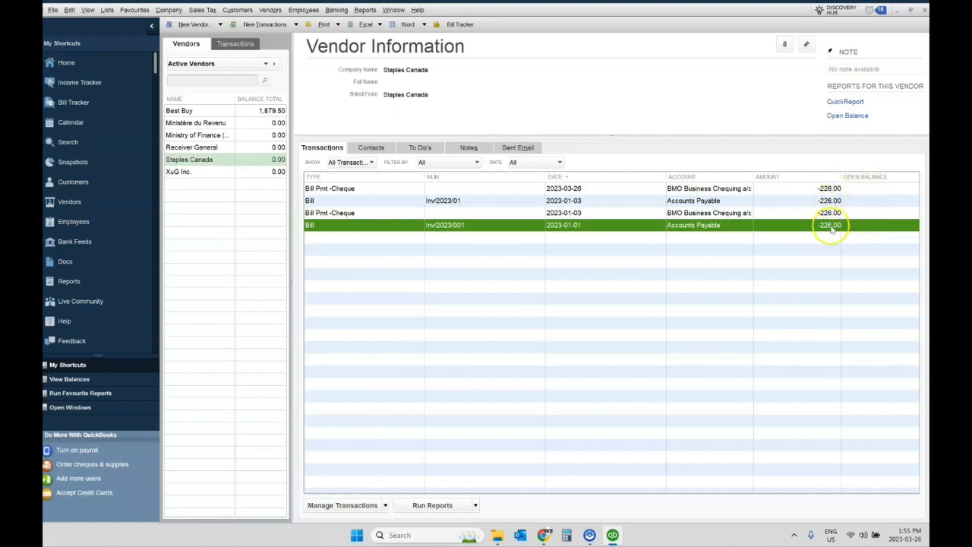
{"action": "key", "text": "Escape"}
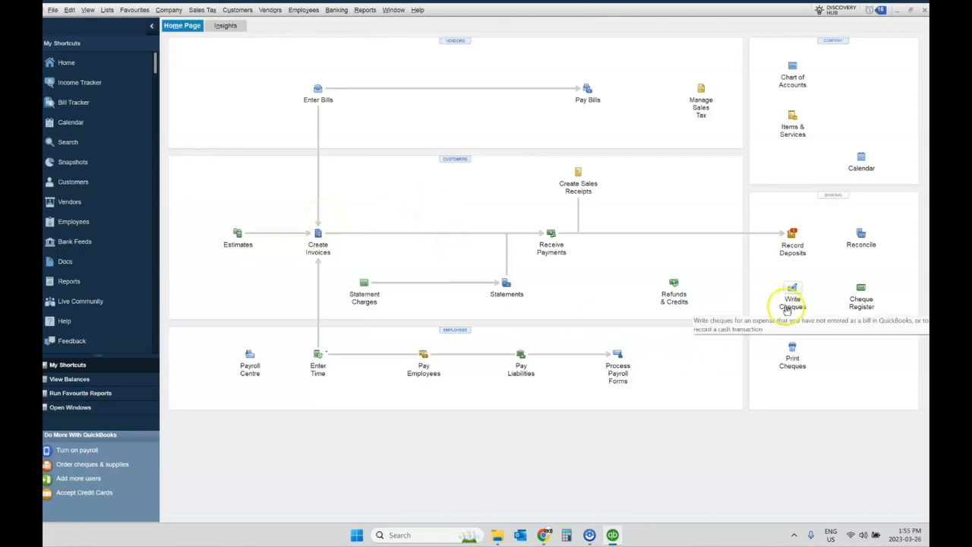
Start a new cheque drawn on BMO Business Chequing a/c.
{"action": "mouse_move", "coordinate": [590, 538]}
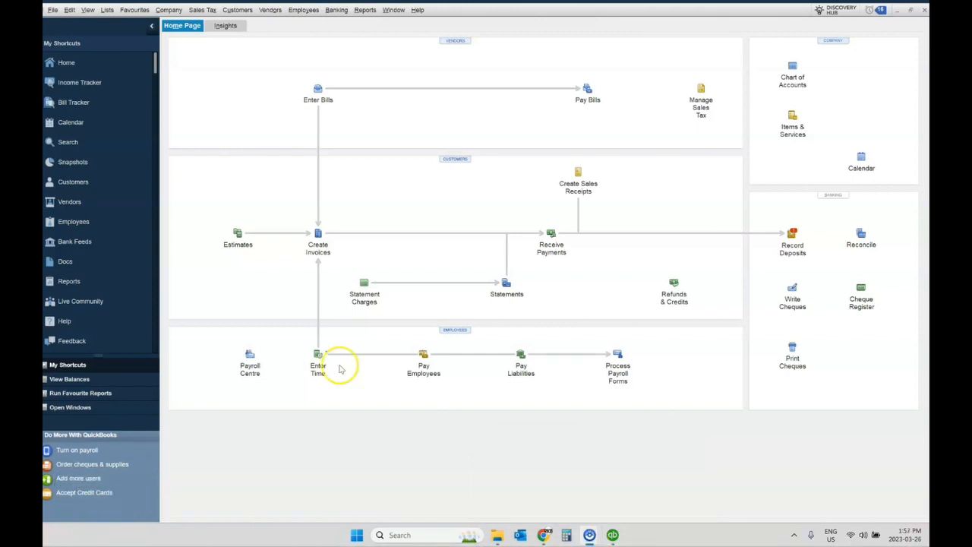
{"action": "left_click", "coordinate": [792, 301]}
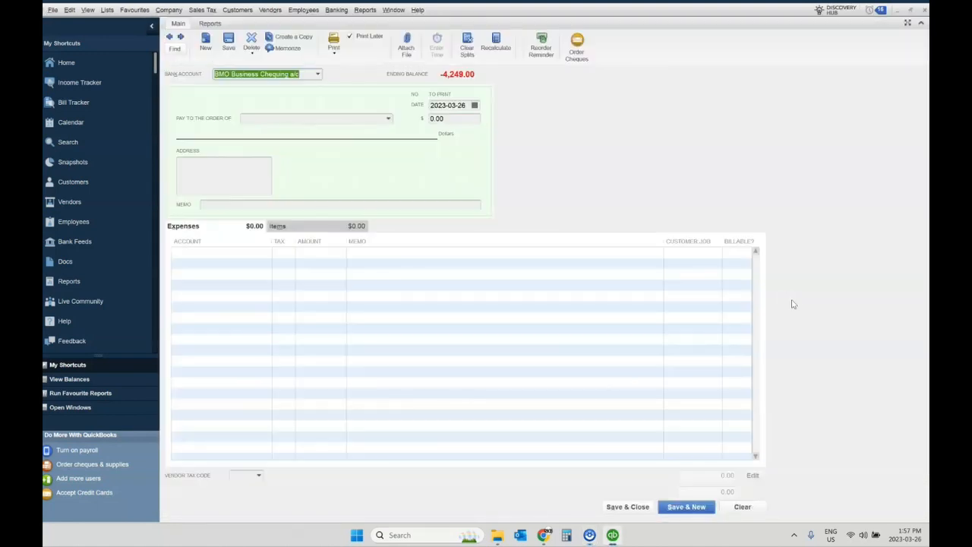
{"action": "left_click", "coordinate": [317, 74]}
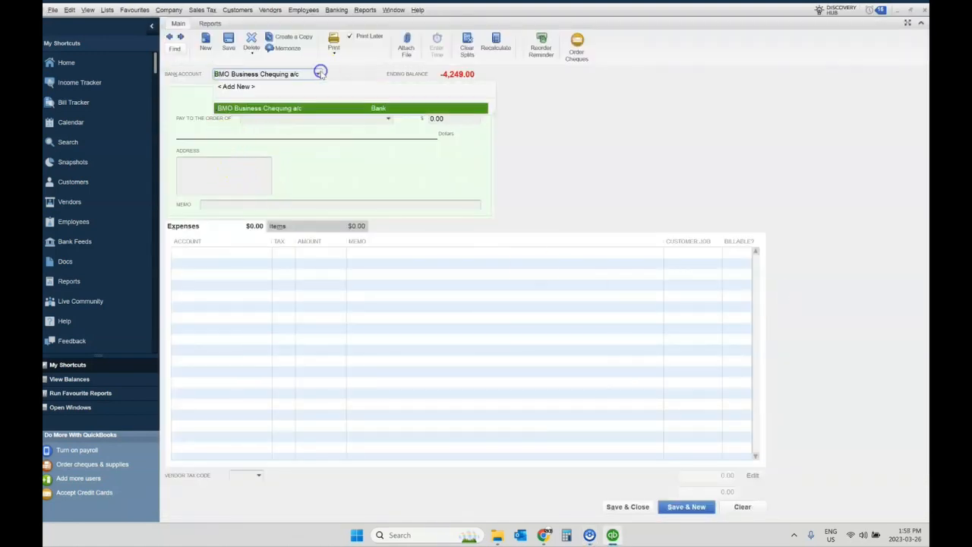
{"action": "left_click", "coordinate": [297, 108]}
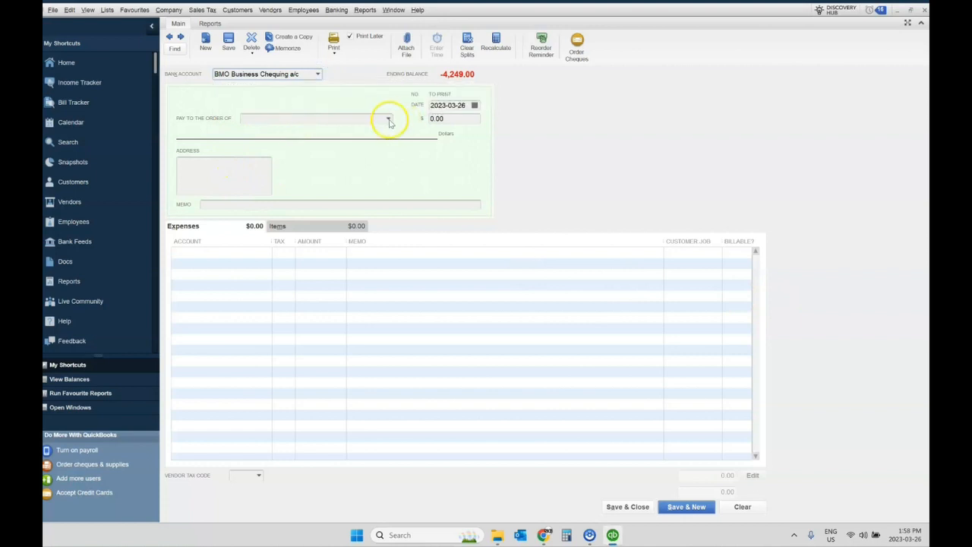
Add a new payee vendor with the company name Lube Express.
{"action": "left_click", "coordinate": [389, 120]}
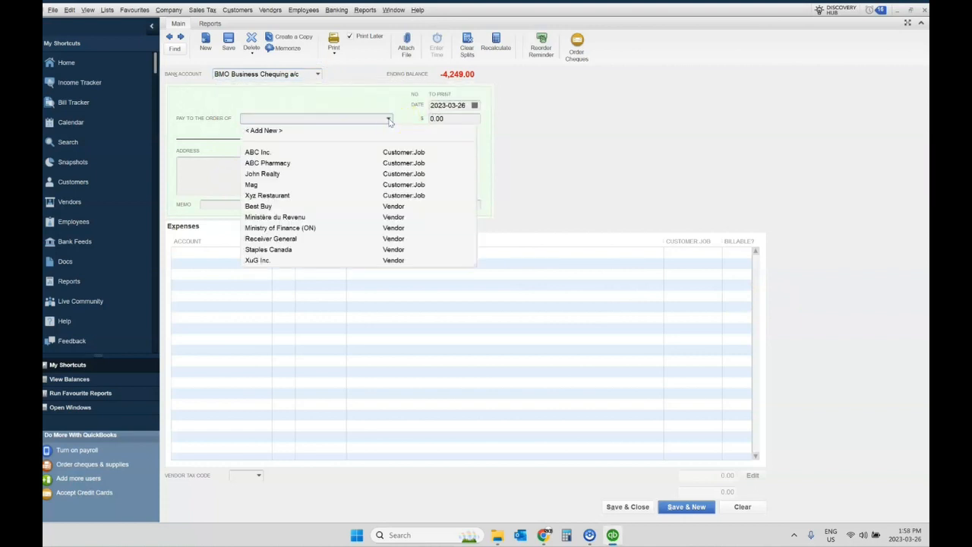
{"action": "left_click", "coordinate": [270, 130]}
{"action": "left_click", "coordinate": [505, 235]}
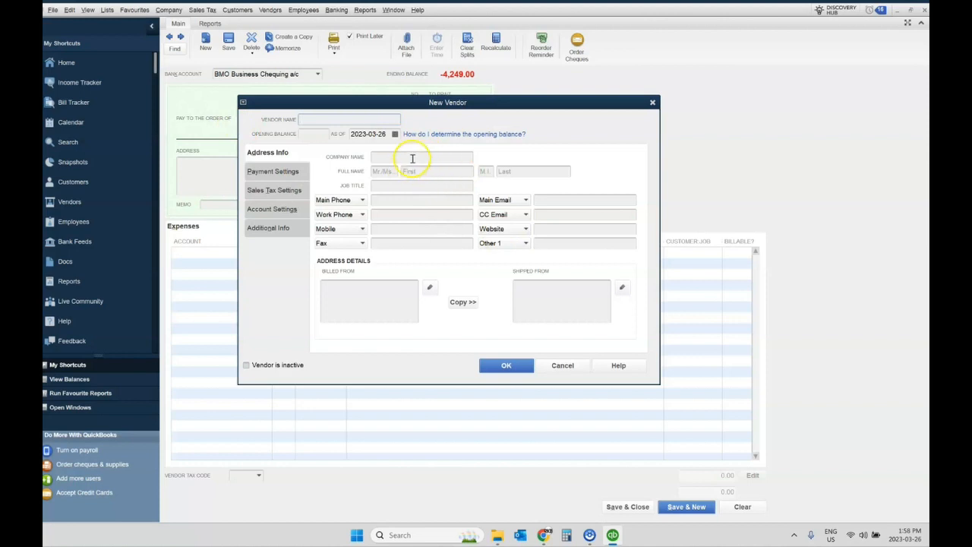
{"action": "left_click", "coordinate": [386, 156]}
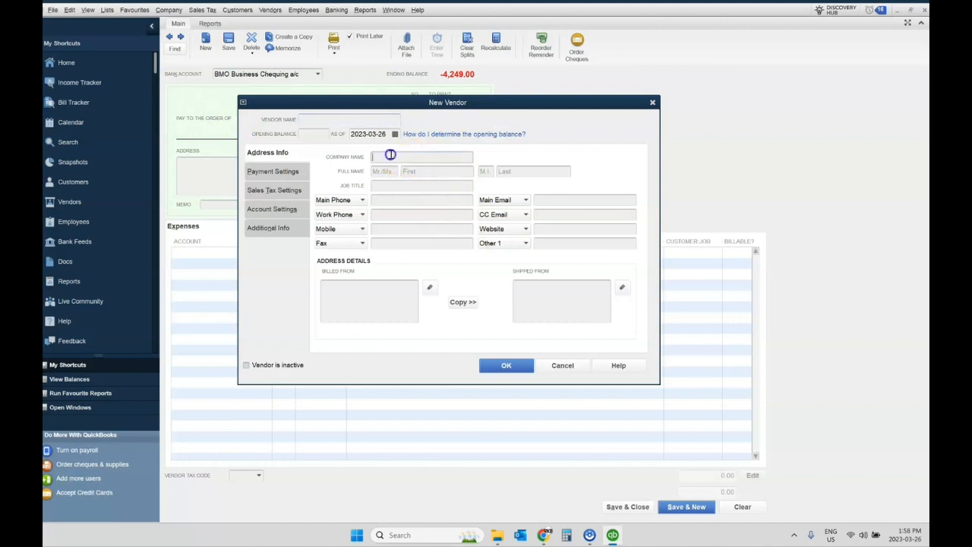
{"action": "type", "text": "Lube Express"}
{"action": "key", "text": "Tab"}
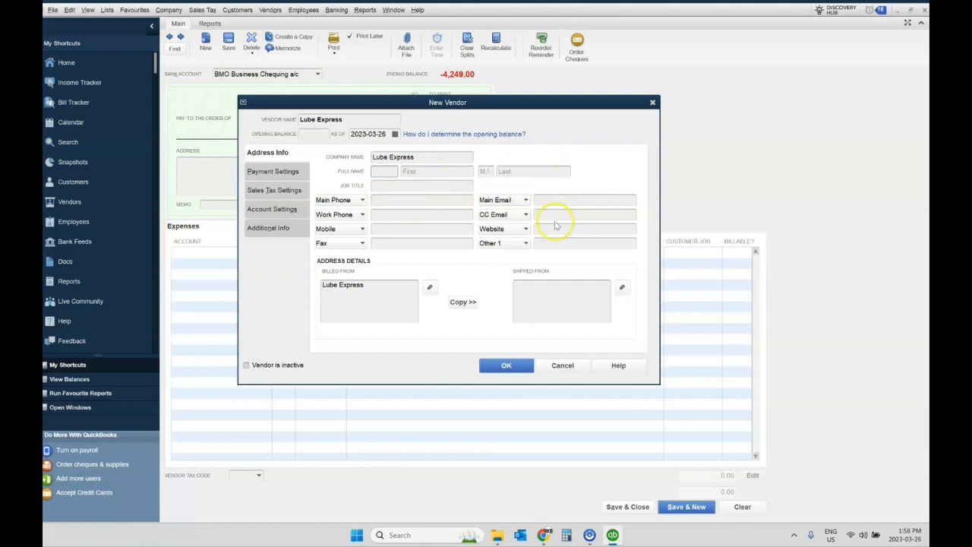
Set the new vendor's sales tax code to H (HST (ON) Only) and save the vendor.
{"action": "left_click", "coordinate": [268, 190]}
{"action": "left_click", "coordinate": [478, 190]}
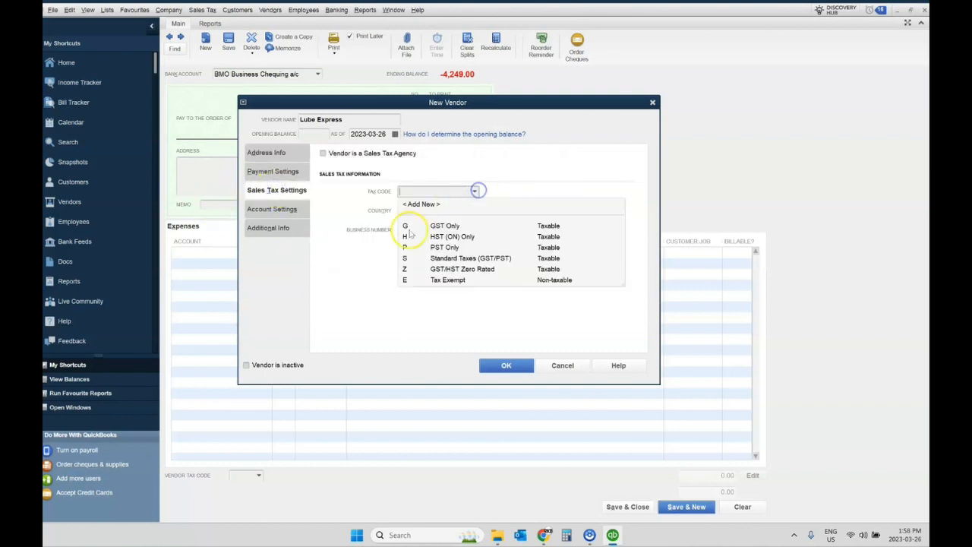
{"action": "left_click", "coordinate": [408, 237]}
{"action": "left_click", "coordinate": [505, 366]}
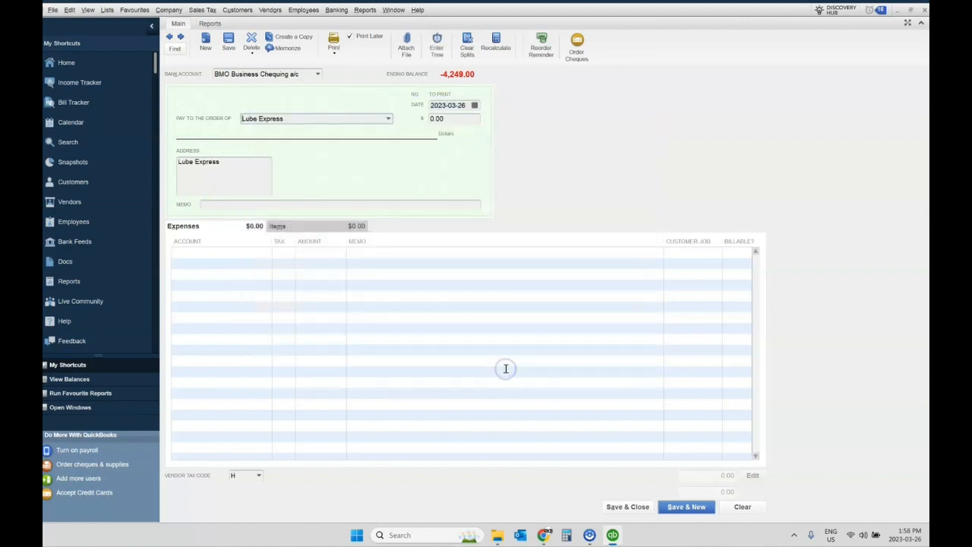
Enter a cheque amount of 146 and the memo Car maintenance and repair.
{"action": "left_click", "coordinate": [439, 118]}
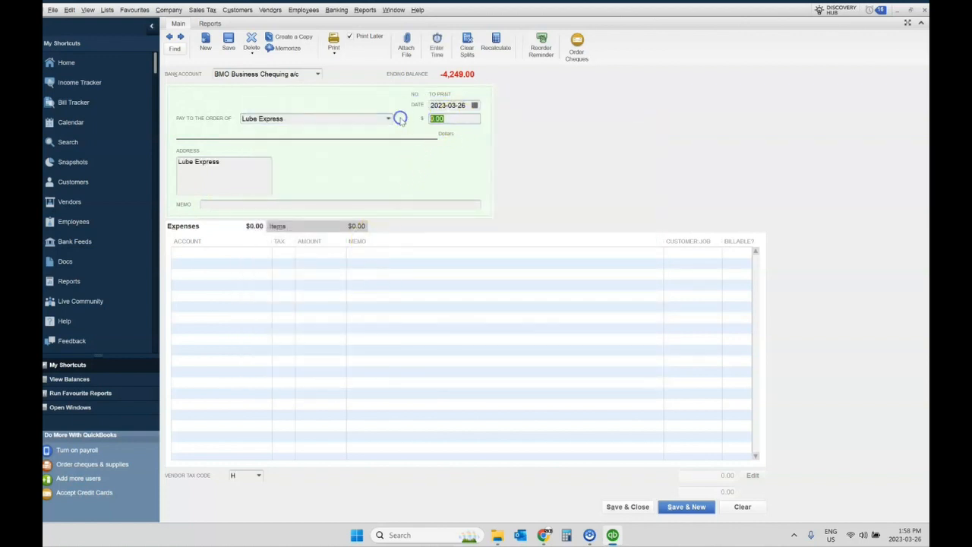
{"action": "type", "text": "146."}
{"action": "key", "text": "Tab"}
{"action": "key", "text": "Tab"}
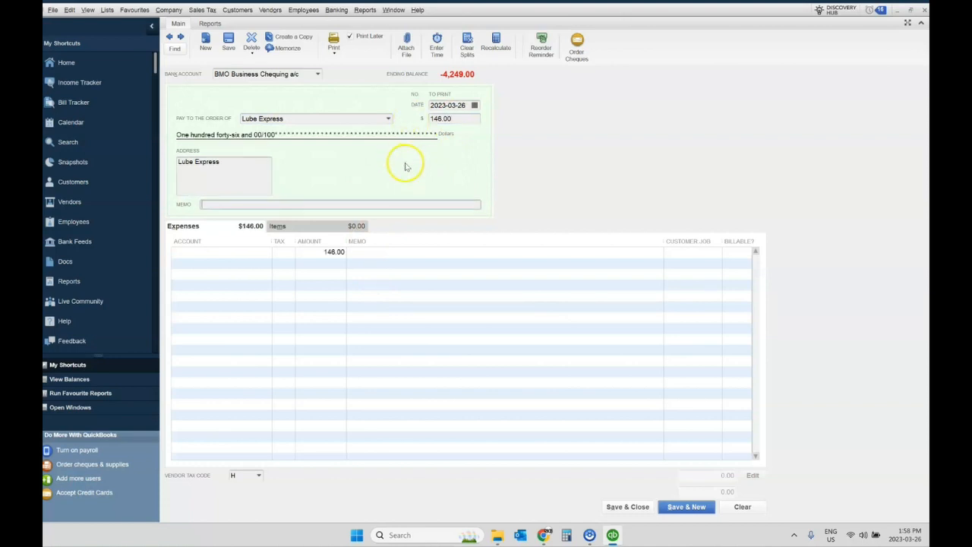
{"action": "type", "text": "Car maintenan"}
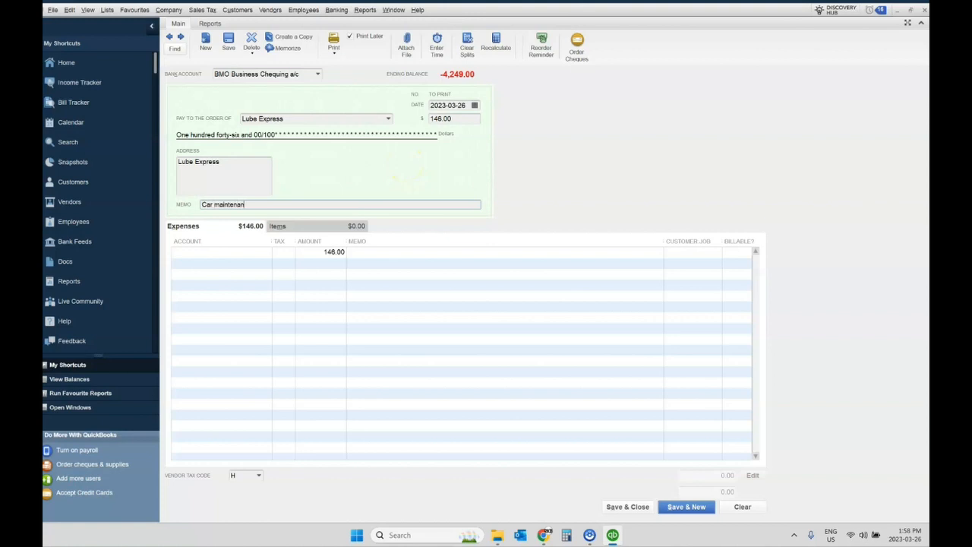
{"action": "type", "text": "ce and repair"}
{"action": "key", "text": "Tab"}
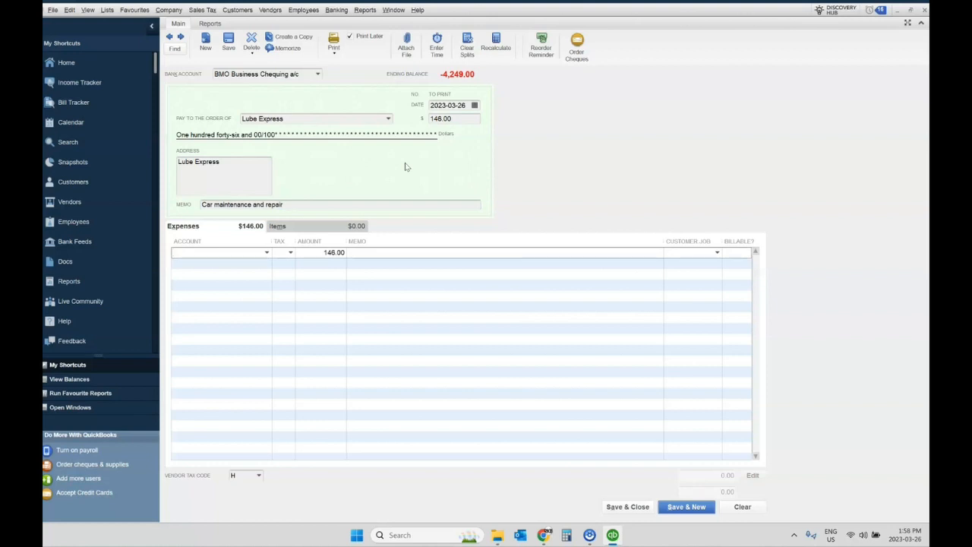
Assign the expense line to Repairs and Maintenance and save and close the cheque.
{"action": "type", "text": "Repairs and Maintenance"}
{"action": "key", "text": "Down"}
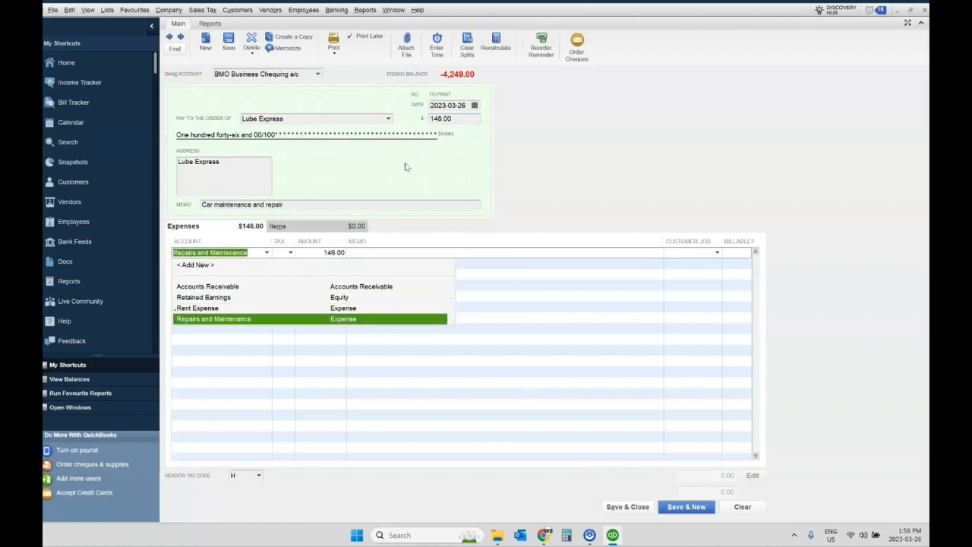
{"action": "key", "text": "Tab"}
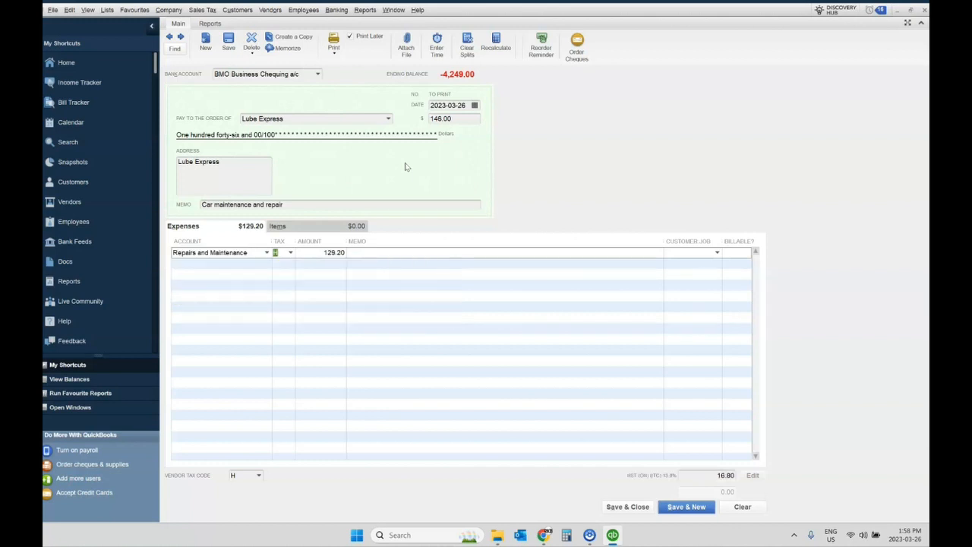
{"action": "key", "text": "Tab"}
{"action": "left_click", "coordinate": [539, 264]}
{"action": "left_click", "coordinate": [641, 508]}
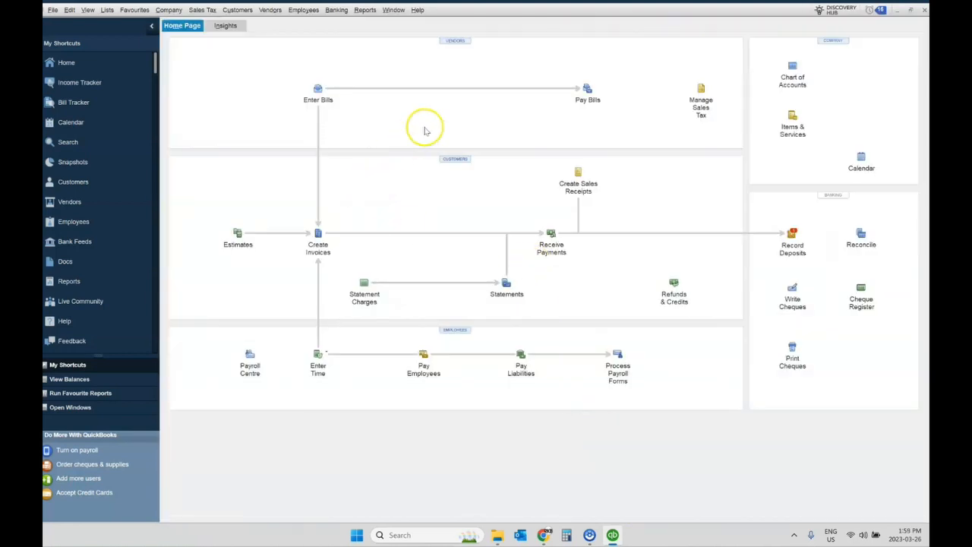
Start a new general journal entry and debit Travel Expense by 100 on the first line.
{"action": "left_click", "coordinate": [170, 10]}
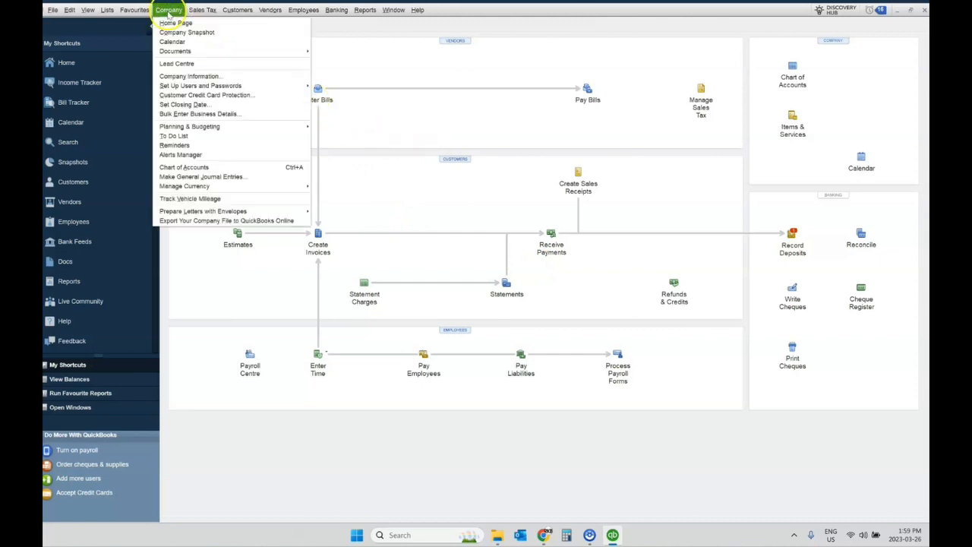
{"action": "left_click", "coordinate": [225, 177]}
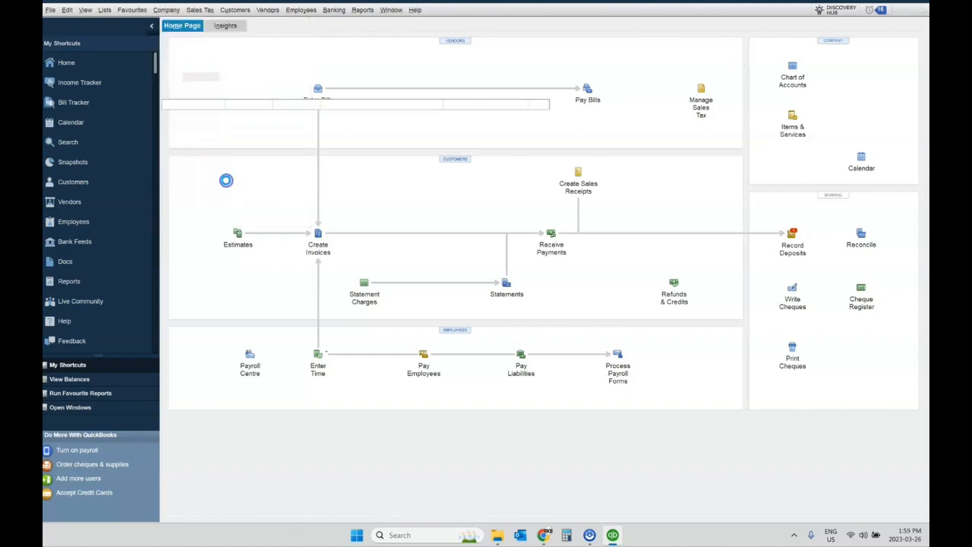
{"action": "left_click", "coordinate": [543, 226]}
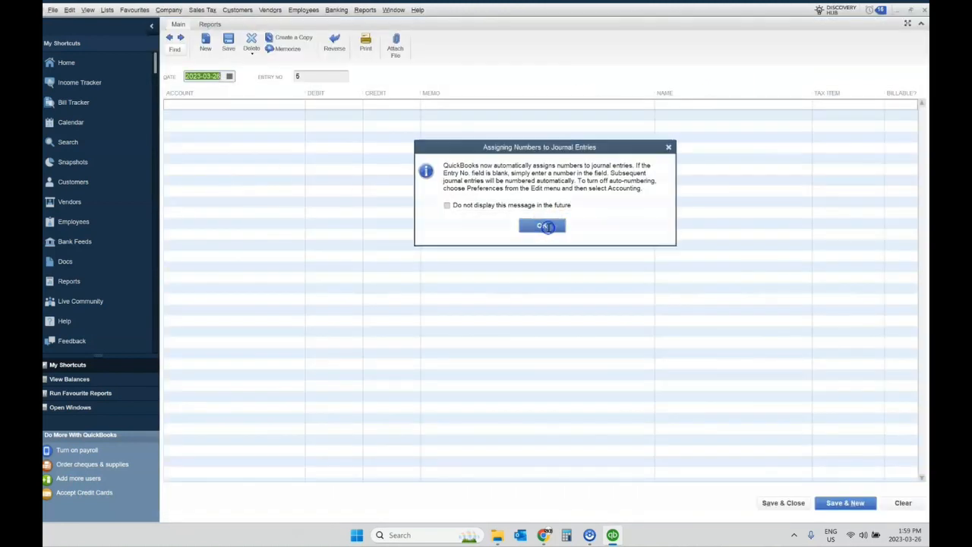
{"action": "key", "text": "Tab"}
{"action": "key", "text": "Tab"}
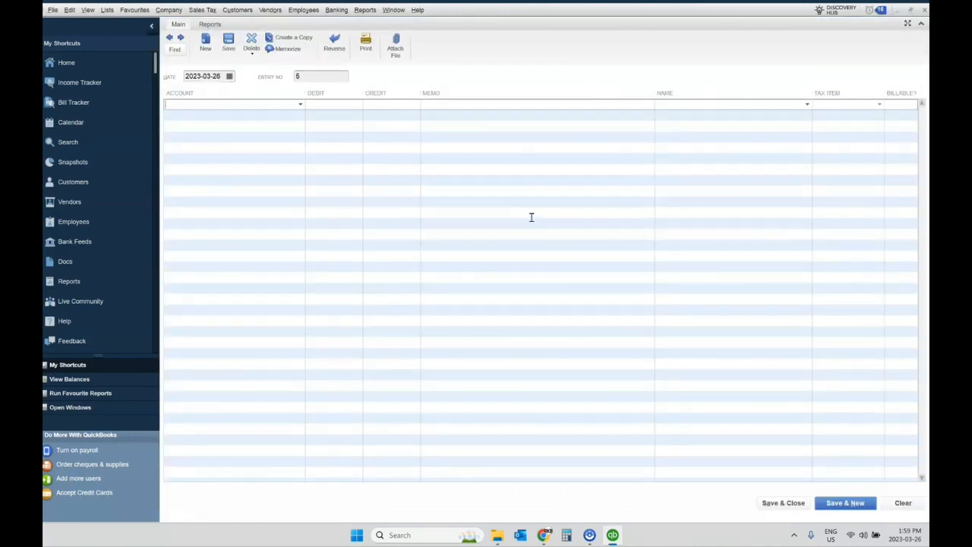
{"action": "type", "text": "Travel Expense"}
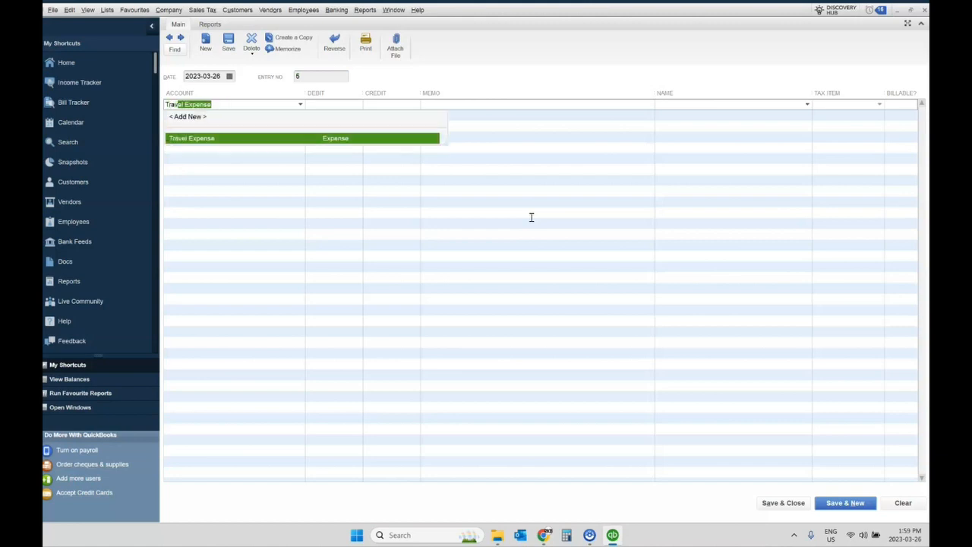
{"action": "key", "text": "Tab"}
{"action": "type", "text": "1"}
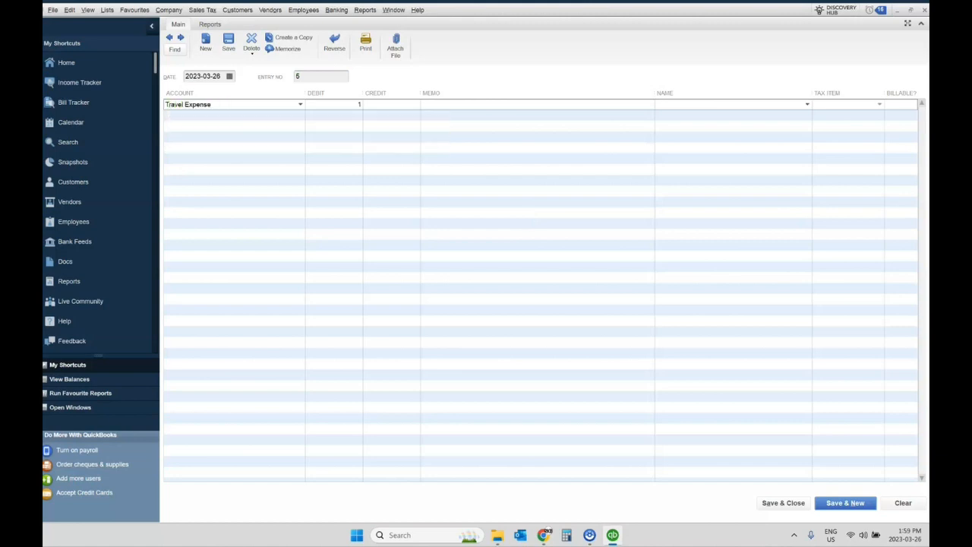
{"action": "type", "text": "00"}
{"action": "key", "text": "Tab"}
Add the memo Gas from Petro Canada to the Travel Expense line.
{"action": "type", "text": "Gas from Petro Canada"}
{"action": "key", "text": "Tab"}
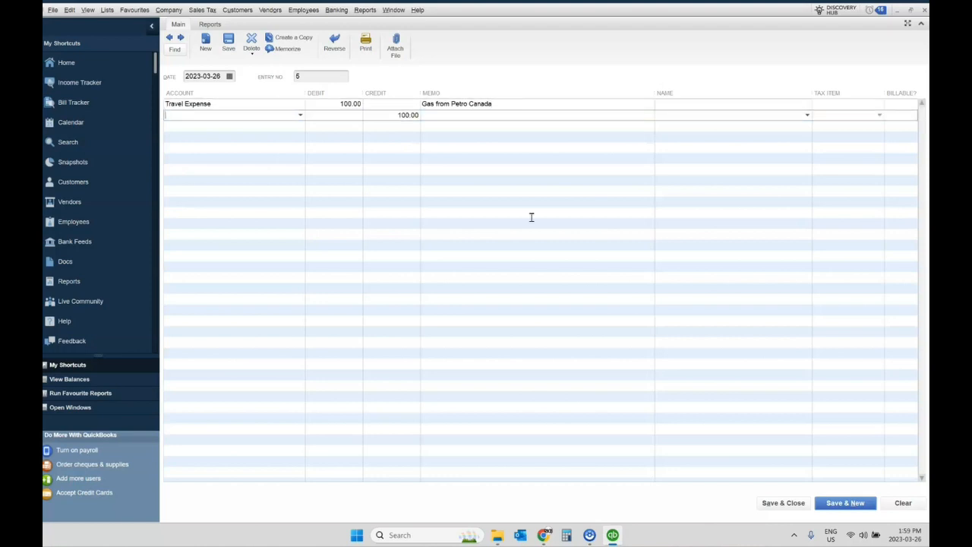
Debit GST/HST Payable by 13 on the second journal line.
{"action": "type", "text": "GST/HST Payable"}
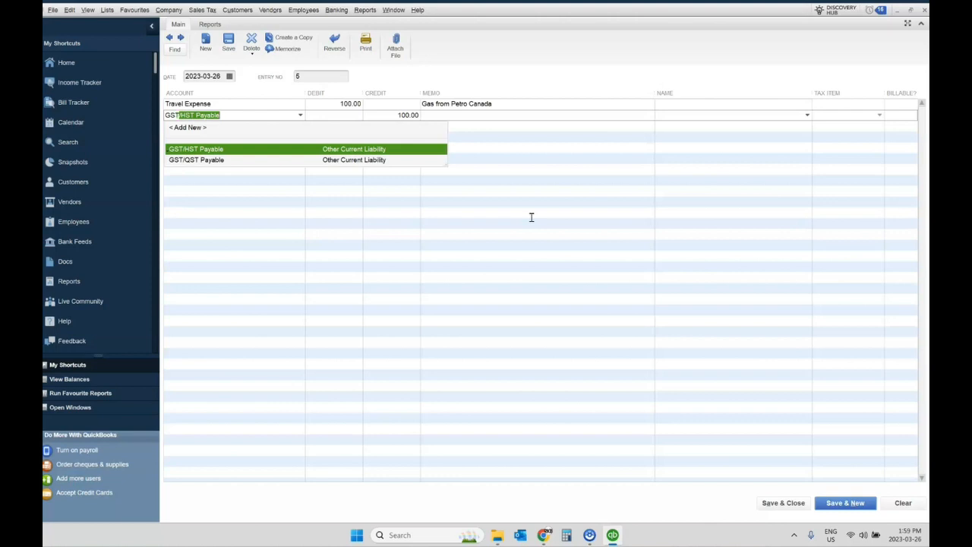
{"action": "key", "text": "Tab"}
{"action": "type", "text": "13"}
{"action": "key", "text": "Tab"}
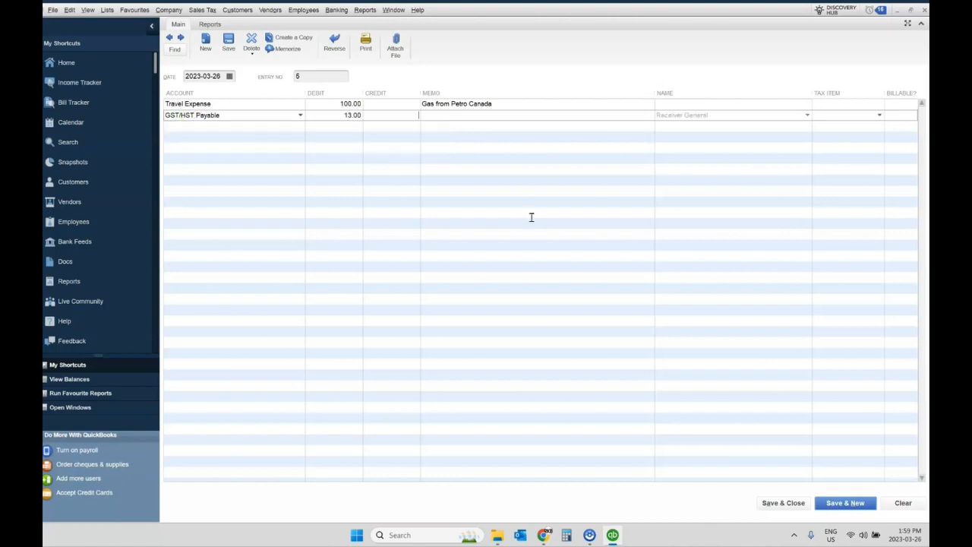
{"action": "key", "text": "Tab"}
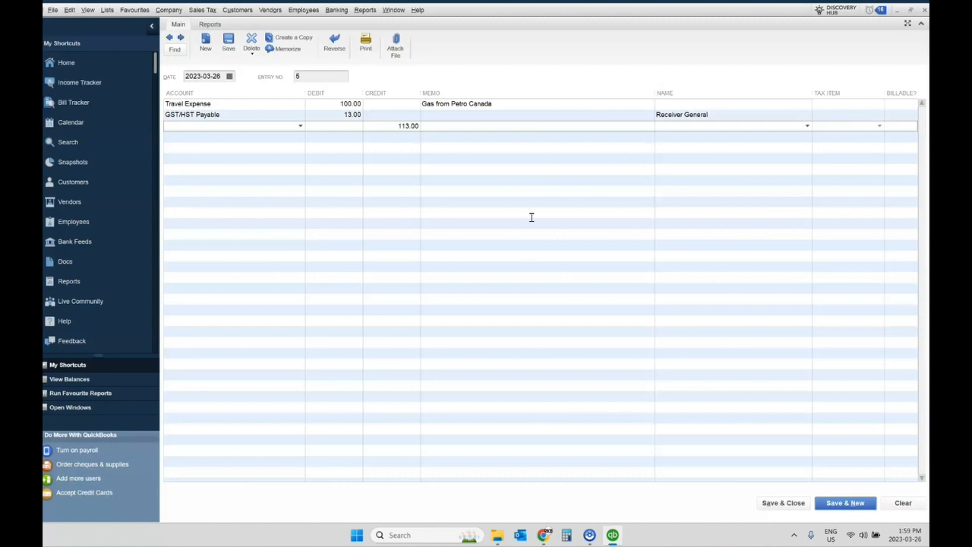
Credit BMO Business Chequing a/c on the third line and save and close the journal entry.
{"action": "type", "text": "BMO Business Chequing a/c"}
{"action": "key", "text": "Tab"}
{"action": "left_click", "coordinate": [783, 503]}
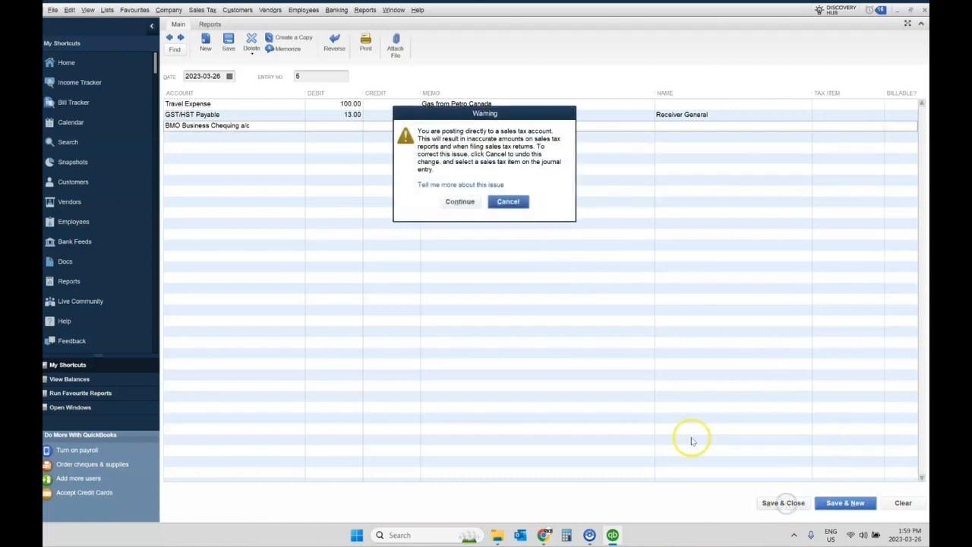
{"action": "left_click", "coordinate": [459, 201]}
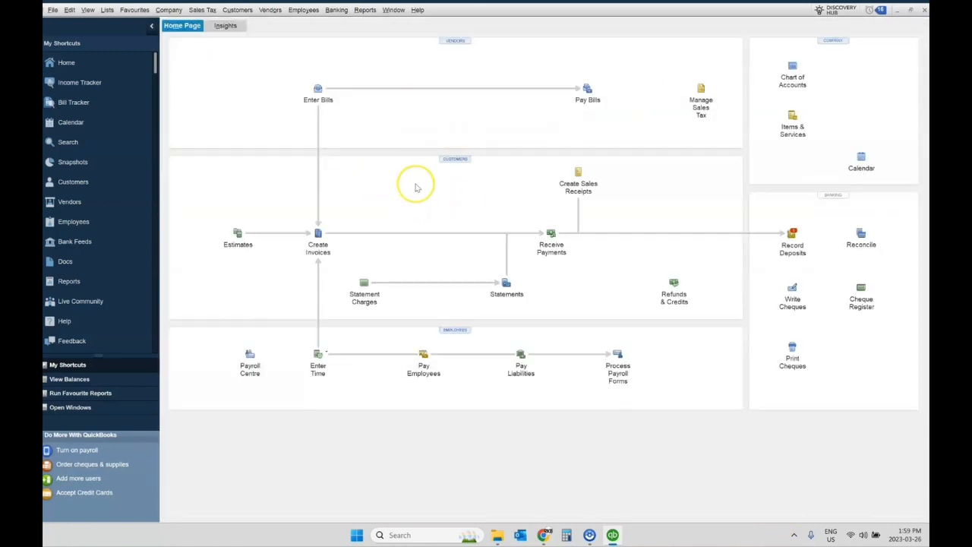